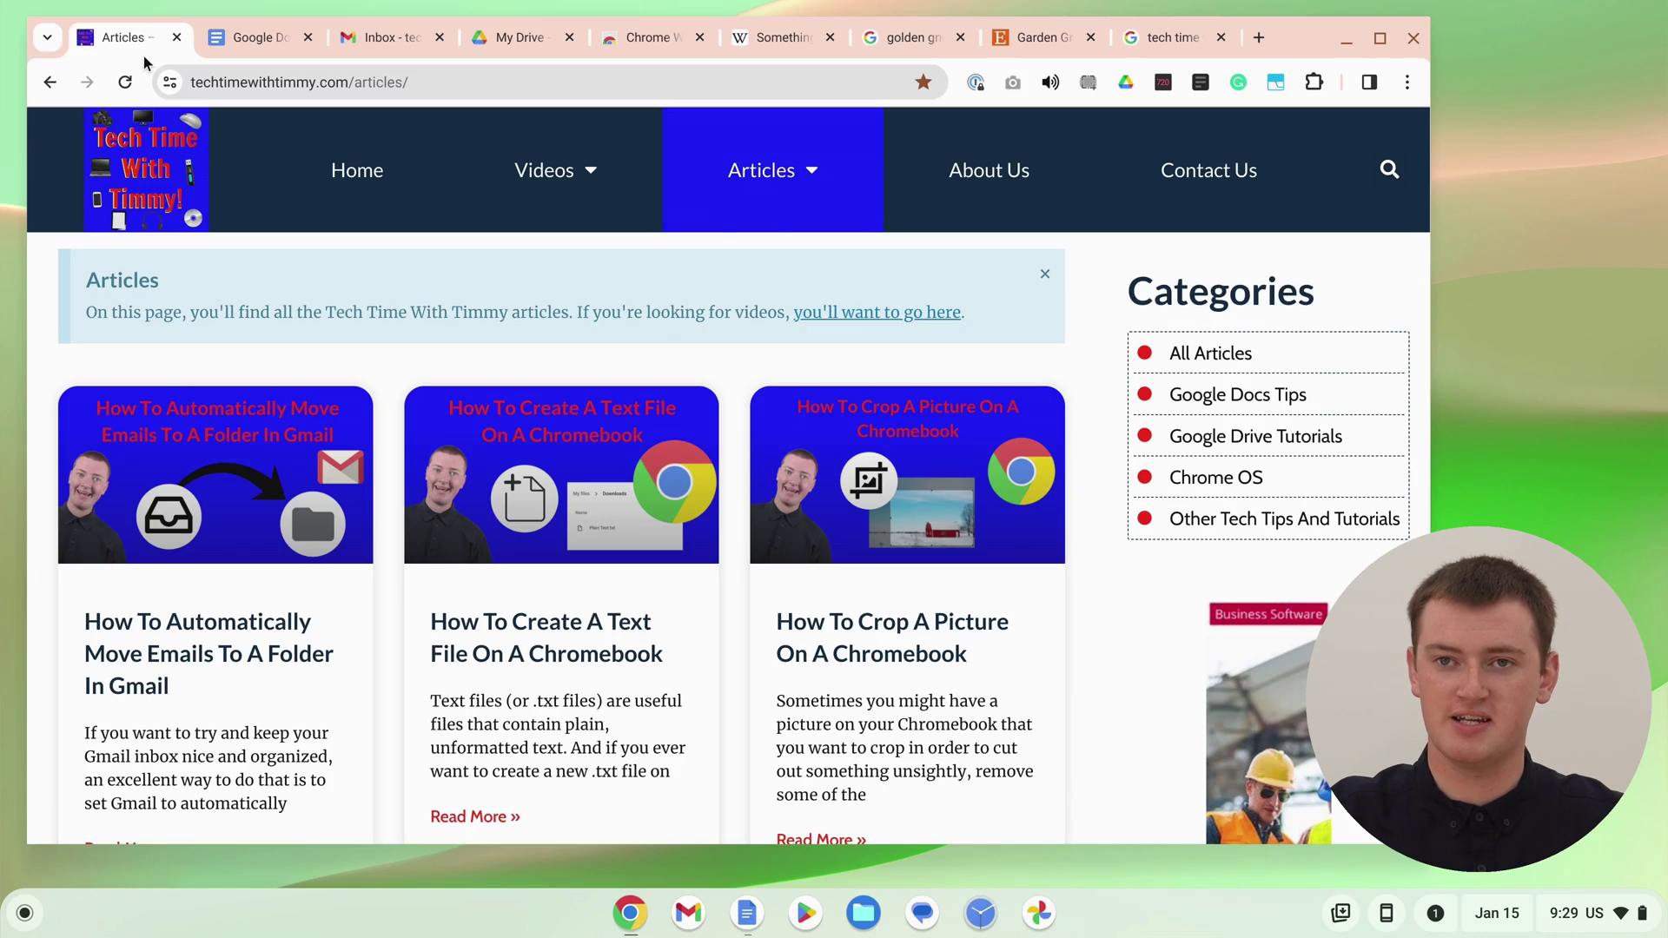
Close the Articles, Google Docs, Inbox and My Drive tabs one after another.
left_click(173, 37)
left_click(176, 38)
left_click(175, 38)
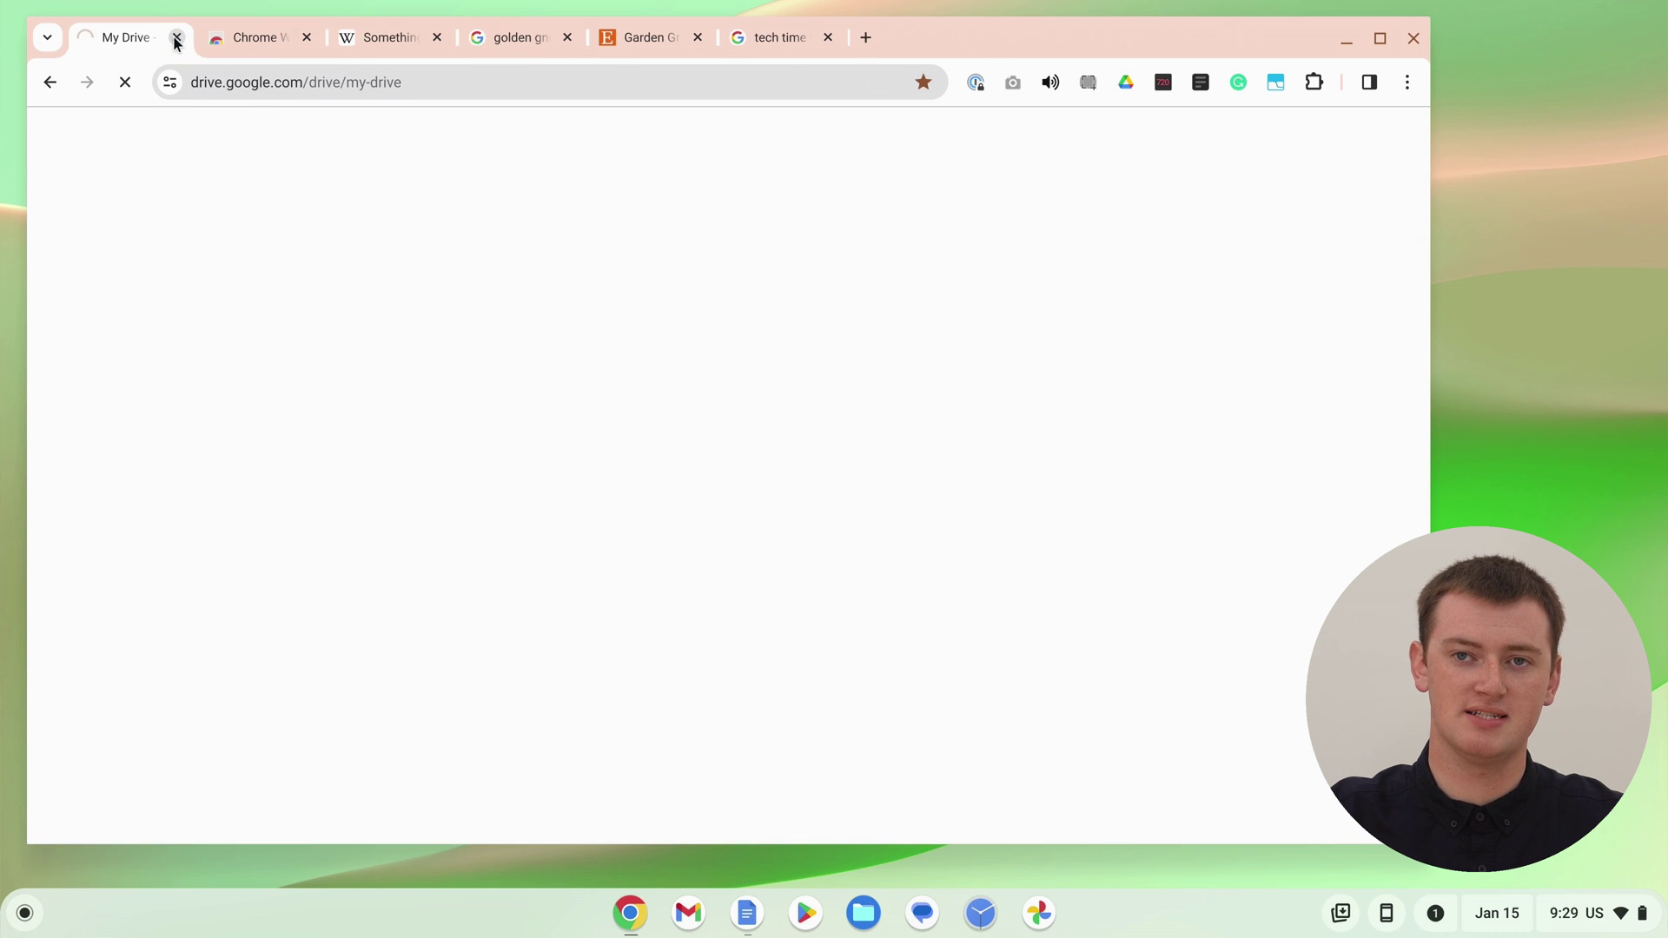
left_click(175, 39)
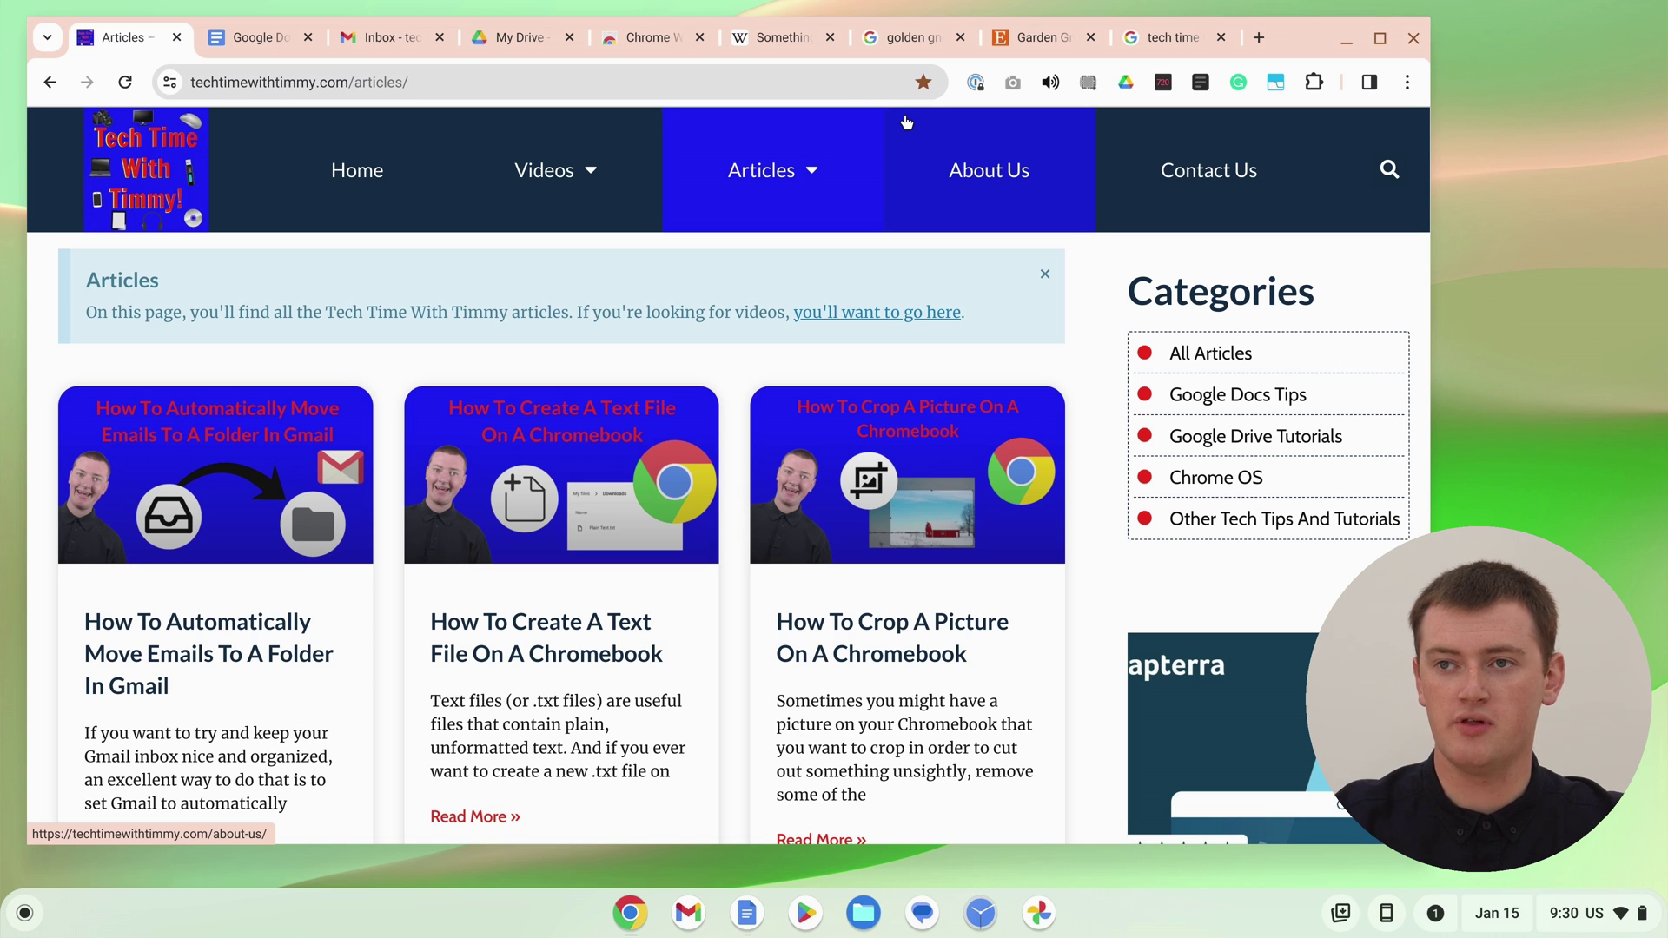
Add a New Tab and use Close other tabs on it so it stands alone.
left_click(1257, 37)
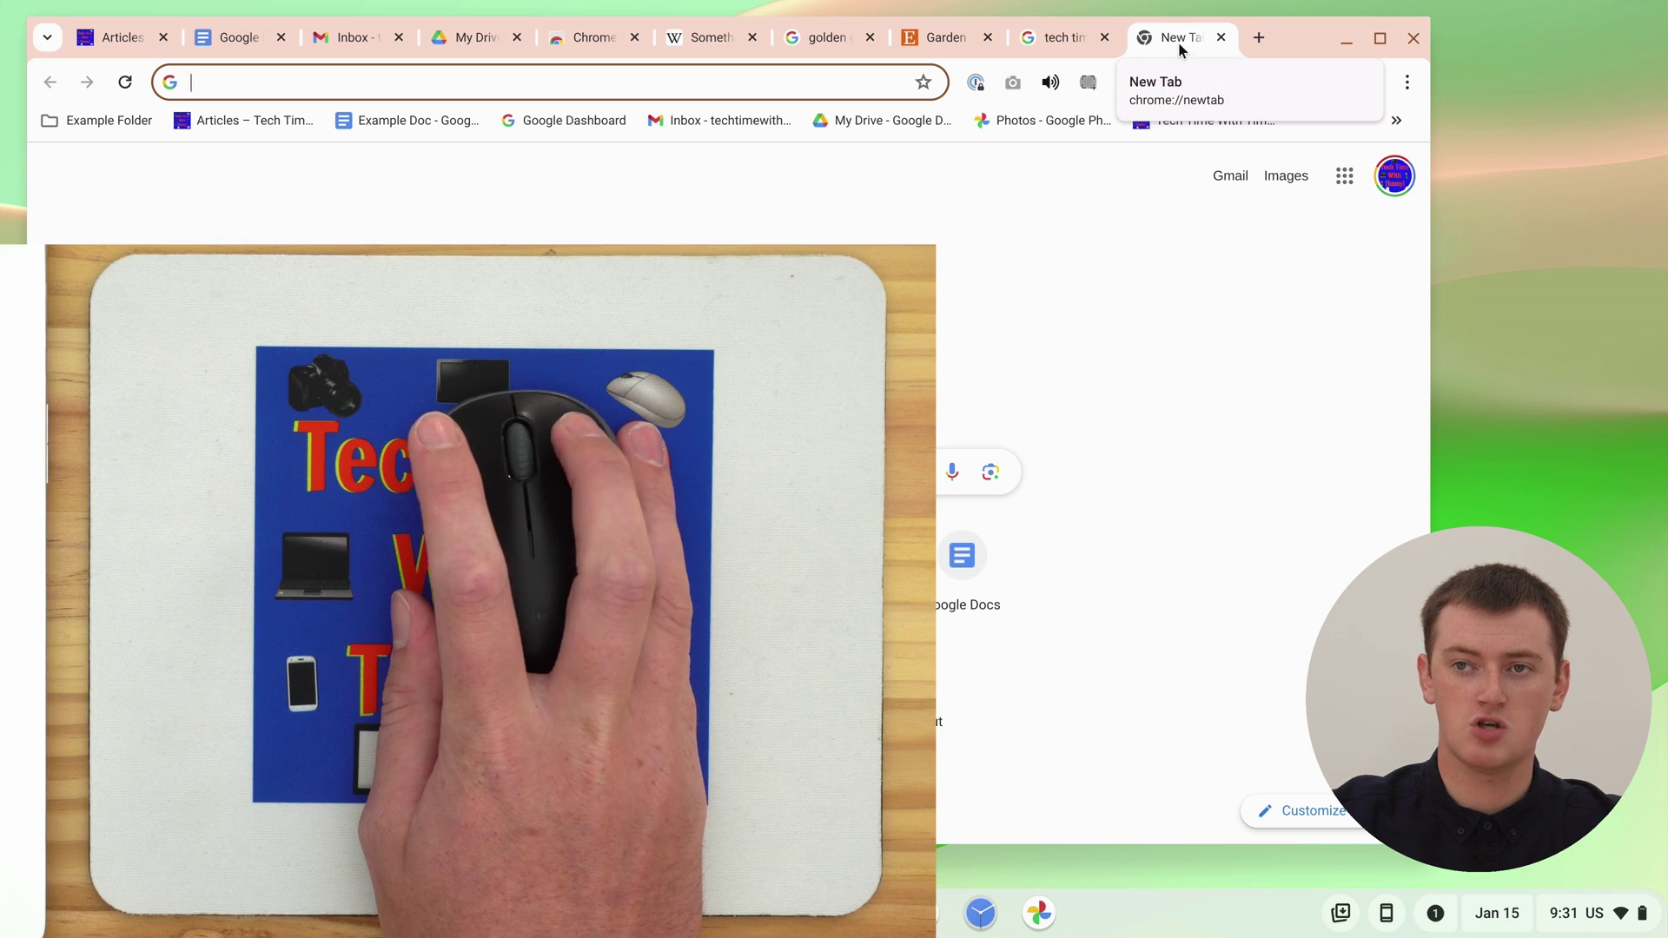
right_click(1178, 42)
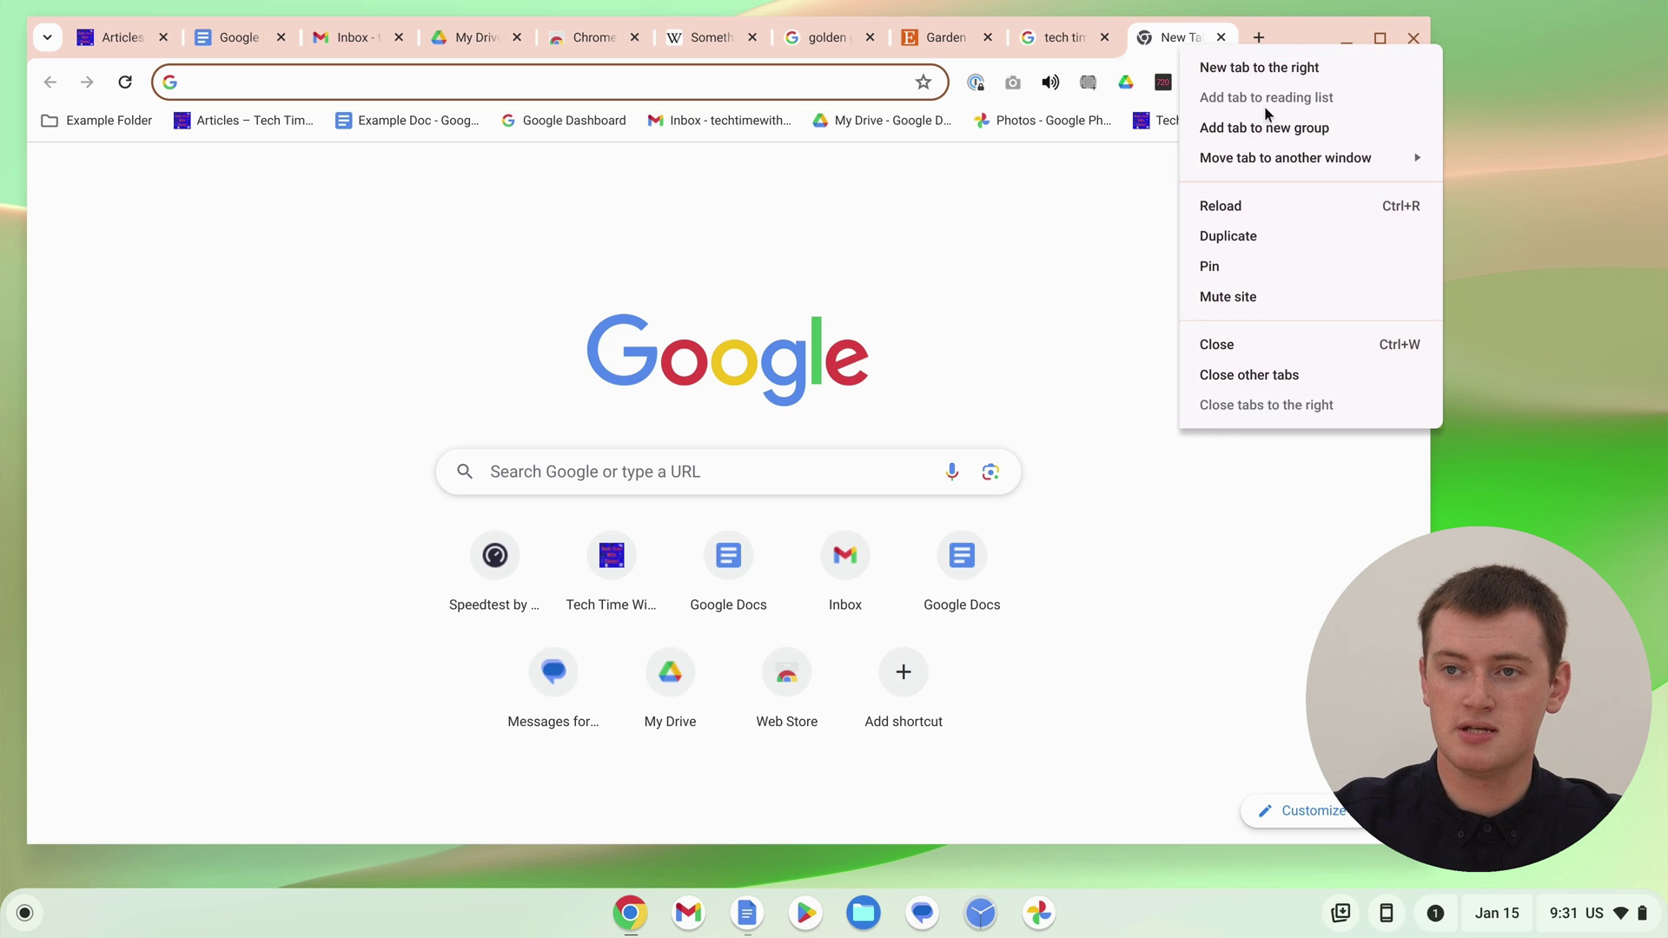
left_click(1315, 377)
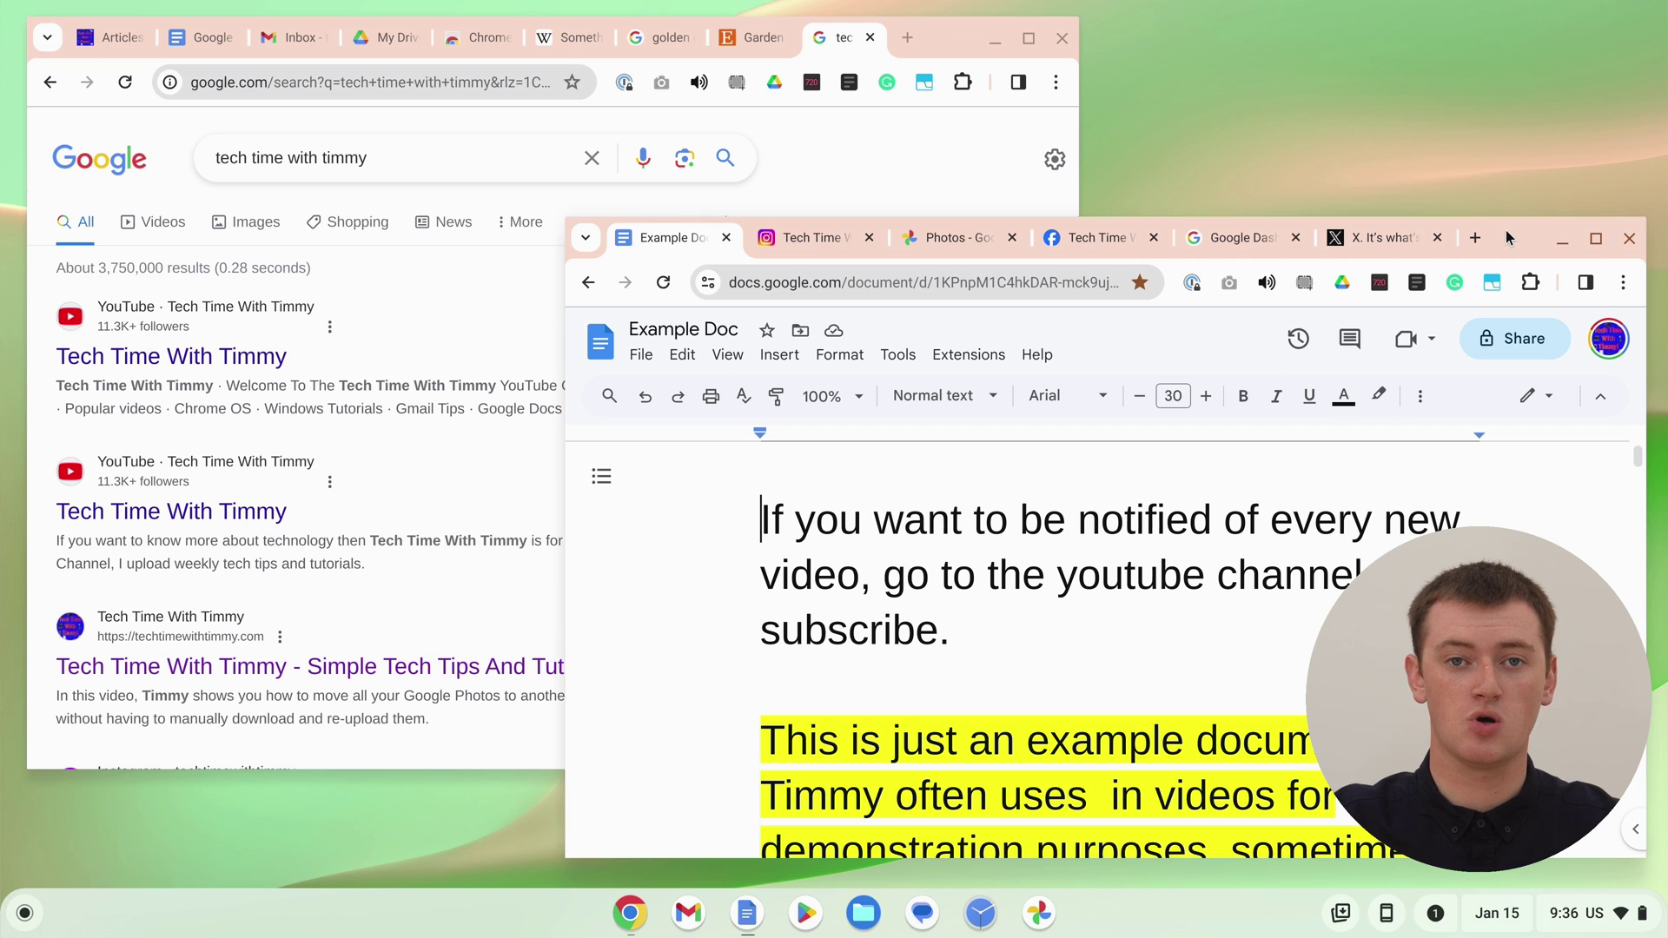
Close the Example Doc window, the other browser window and the search results window.
left_click(1630, 240)
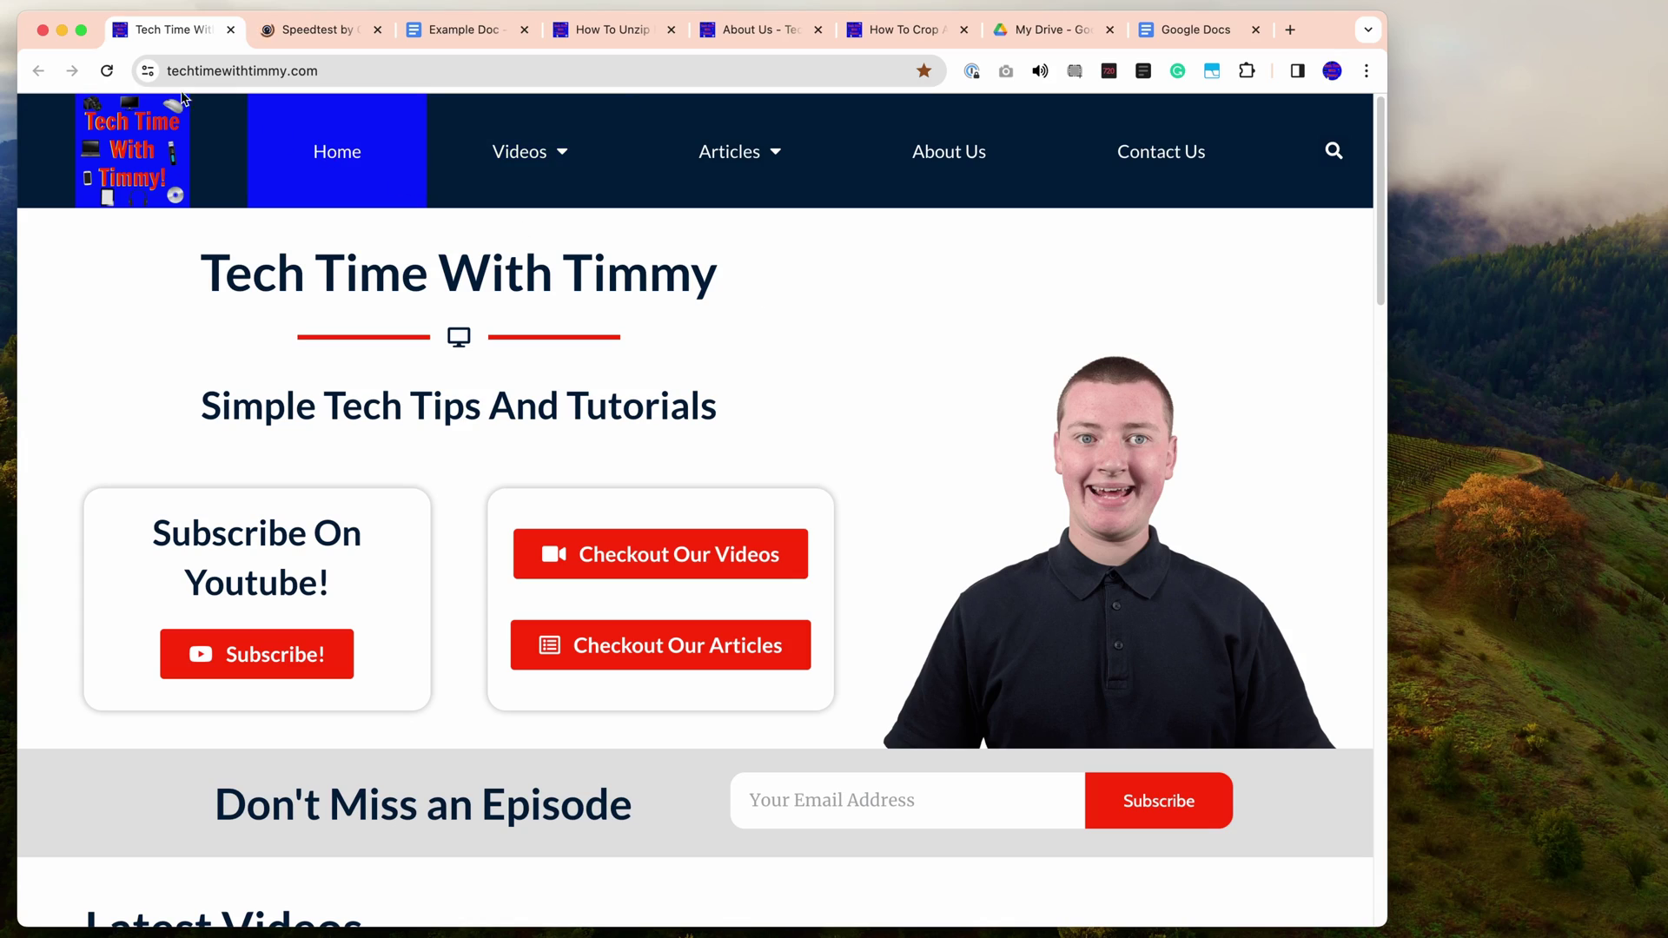
left_click(42, 30)
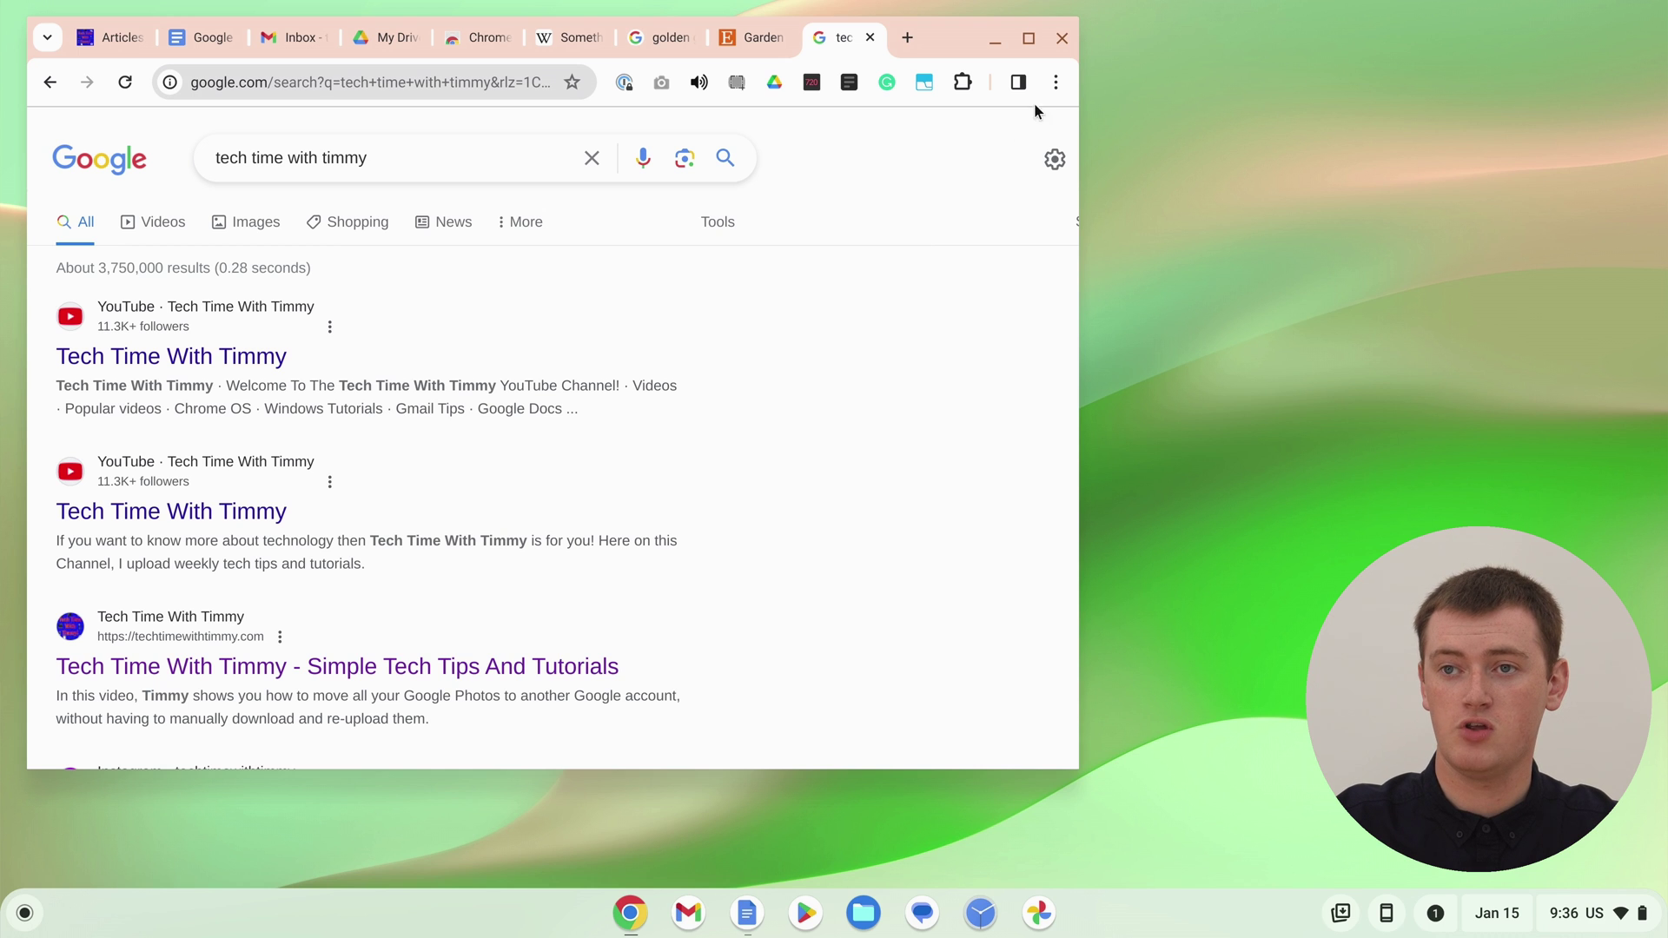
left_click(1057, 35)
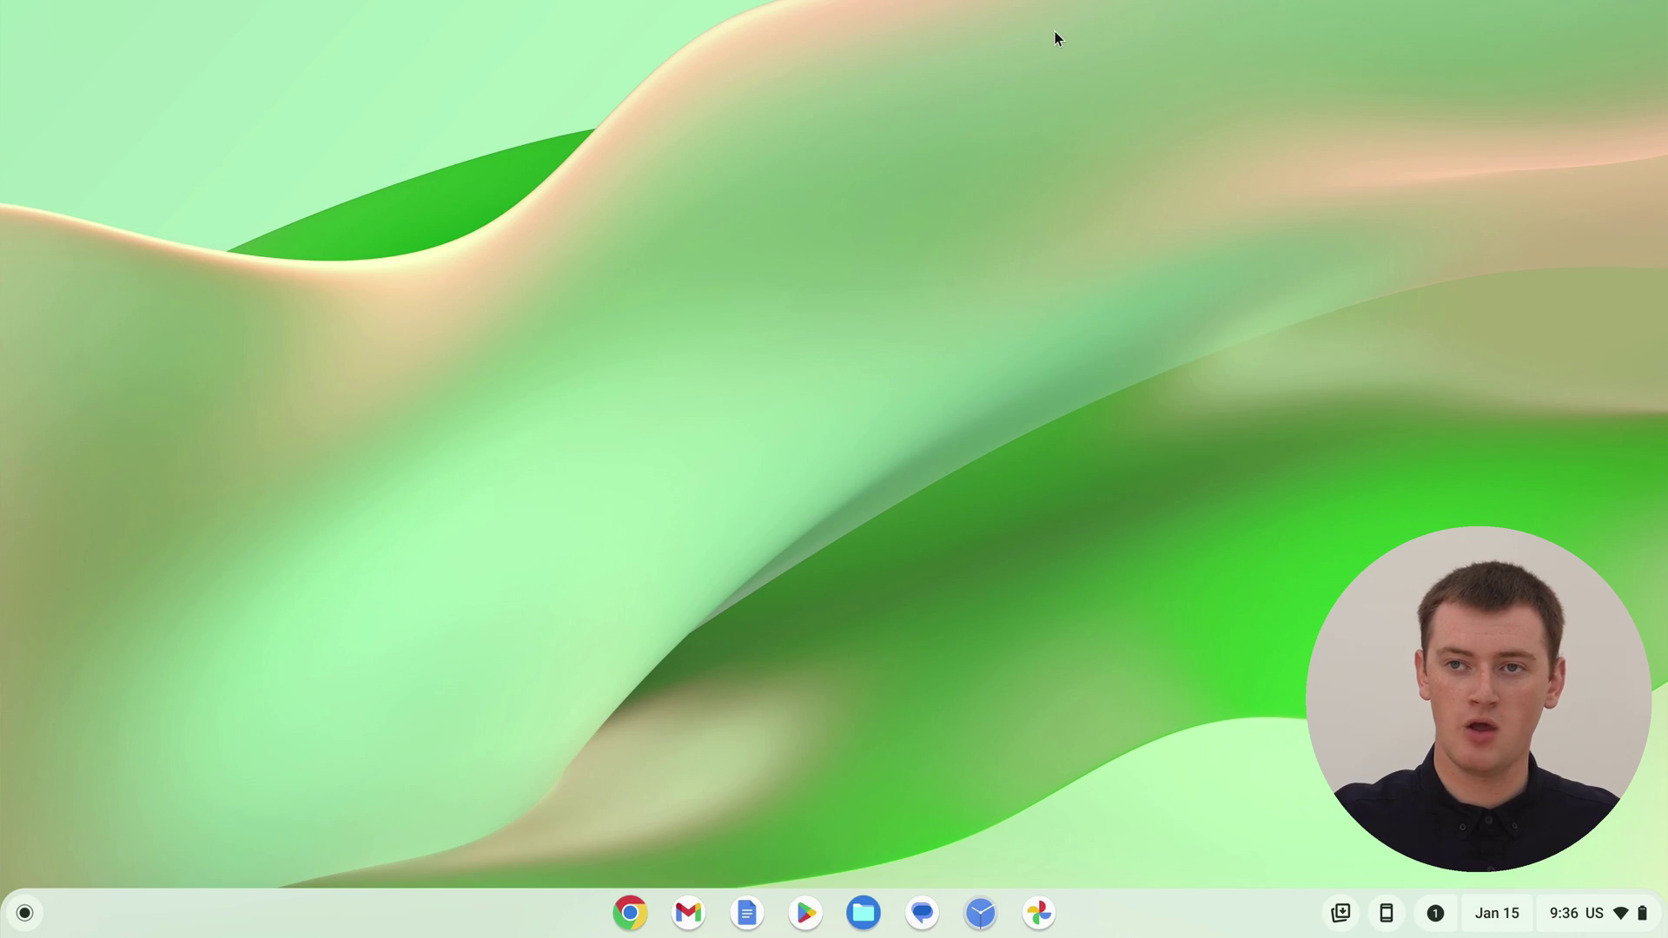
Relaunch Chrome from the shelf, bringing back the search, About Us and Example Doc windows.
left_click(631, 914)
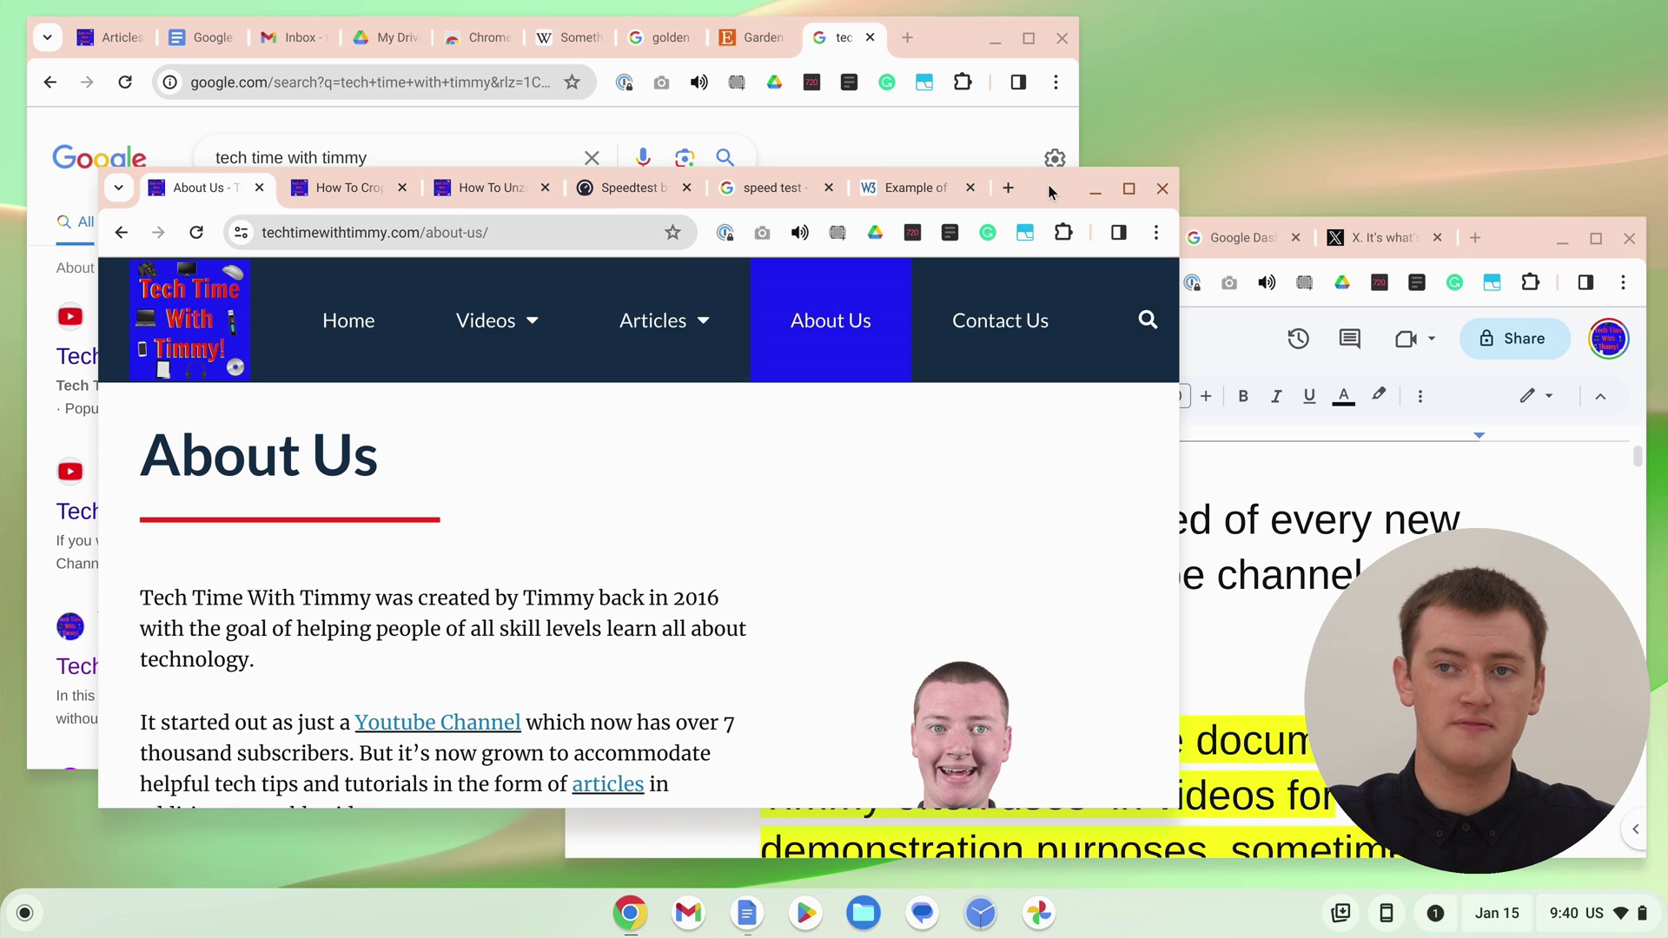
Close the About Us and Example Doc windows and drag the search results window left.
left_click(1163, 189)
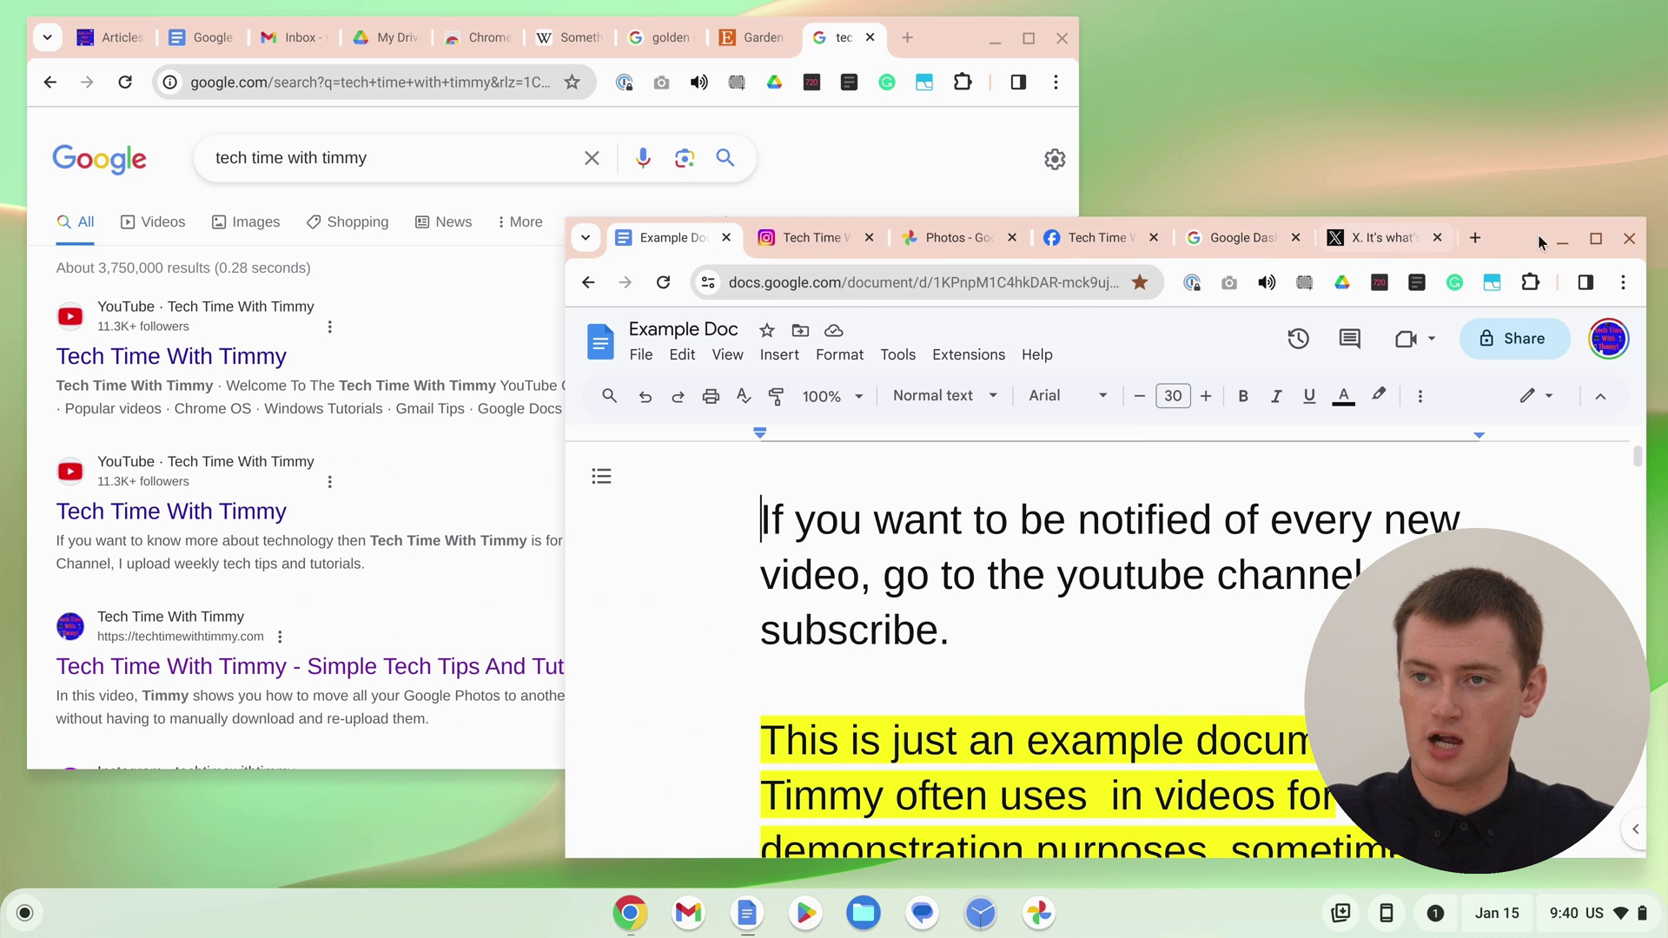
left_click(1619, 242)
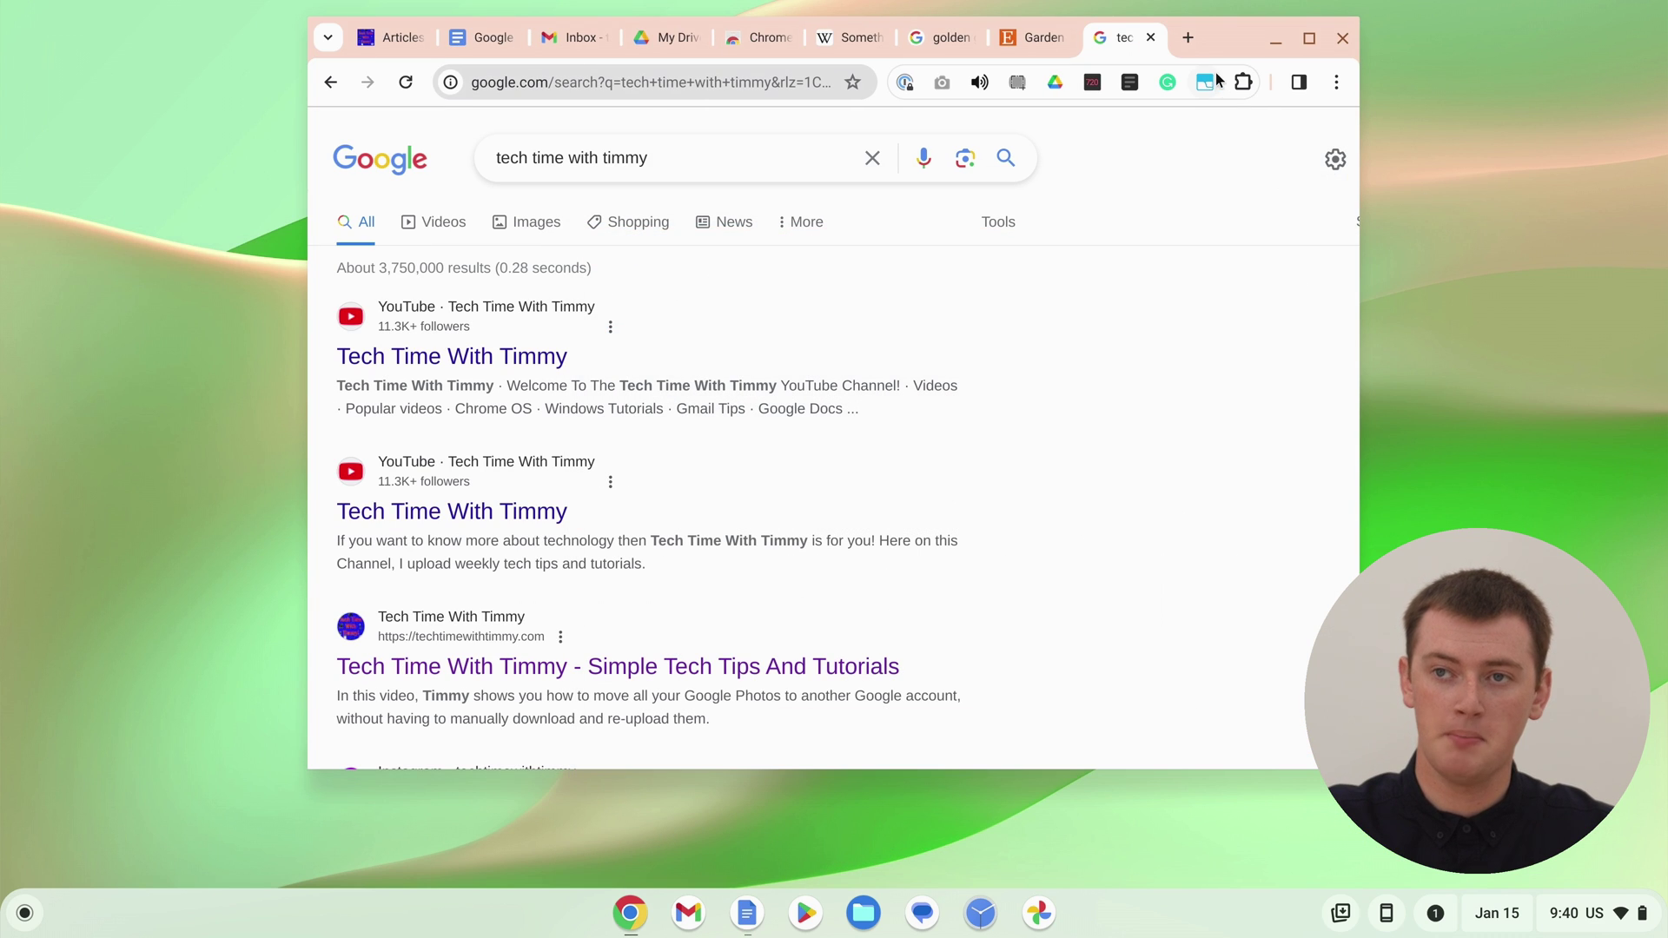
left_click_drag(1211, 38, 1096, 38)
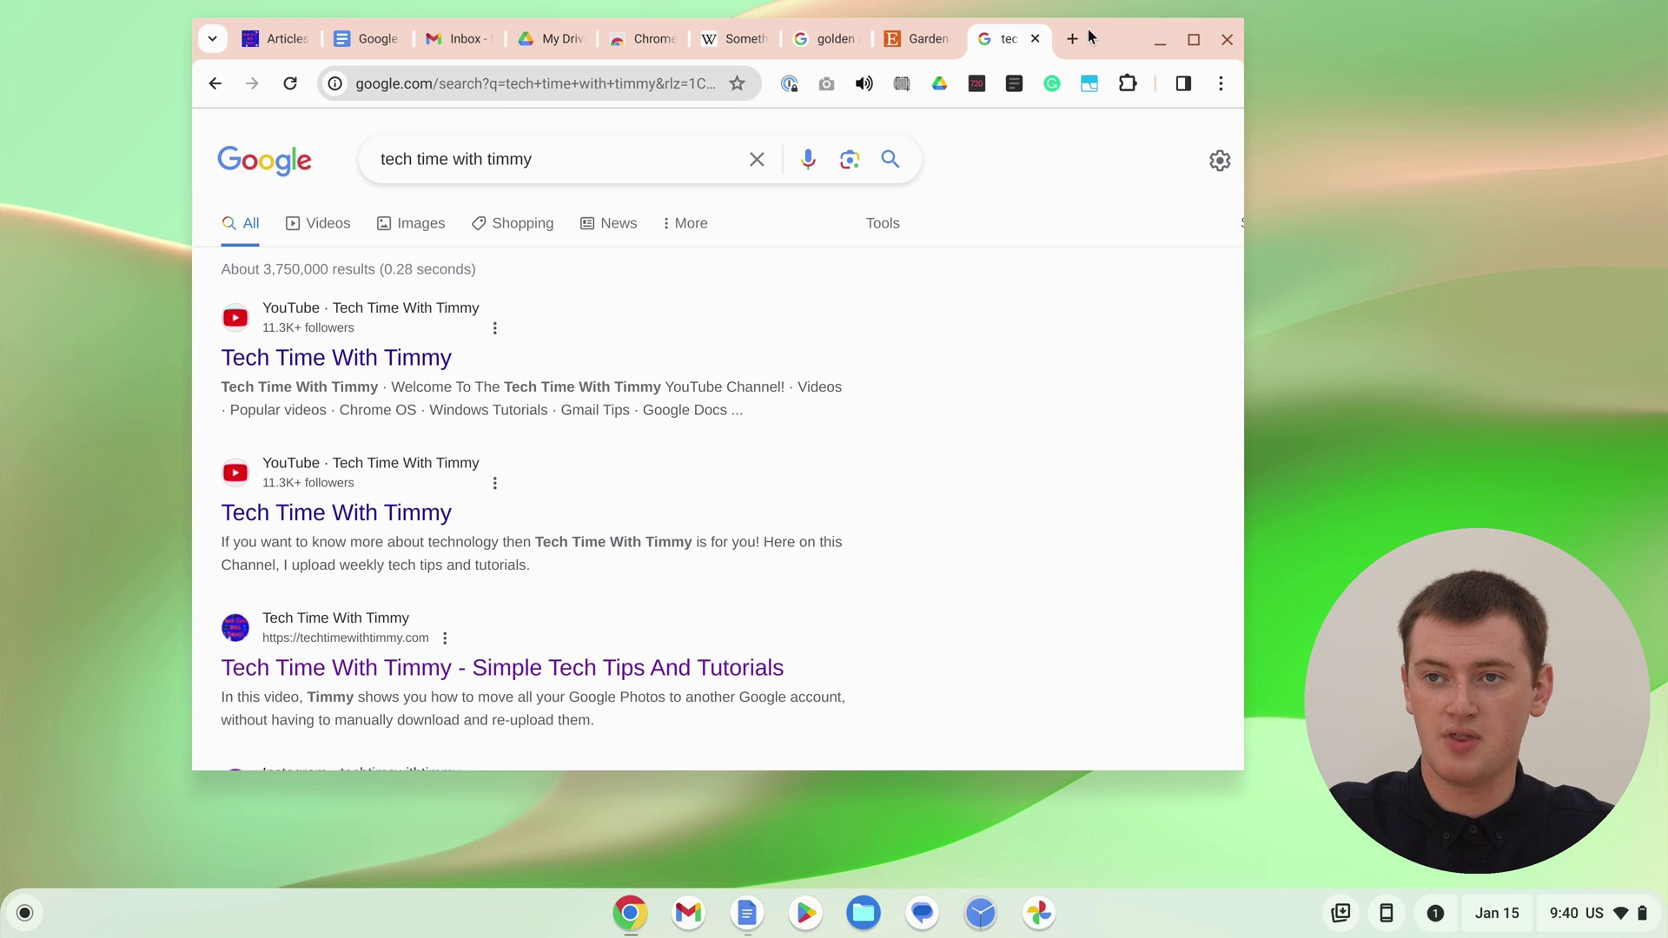
Add a New Tab beside the search results and choose Close other tabs on it.
left_click(1073, 39)
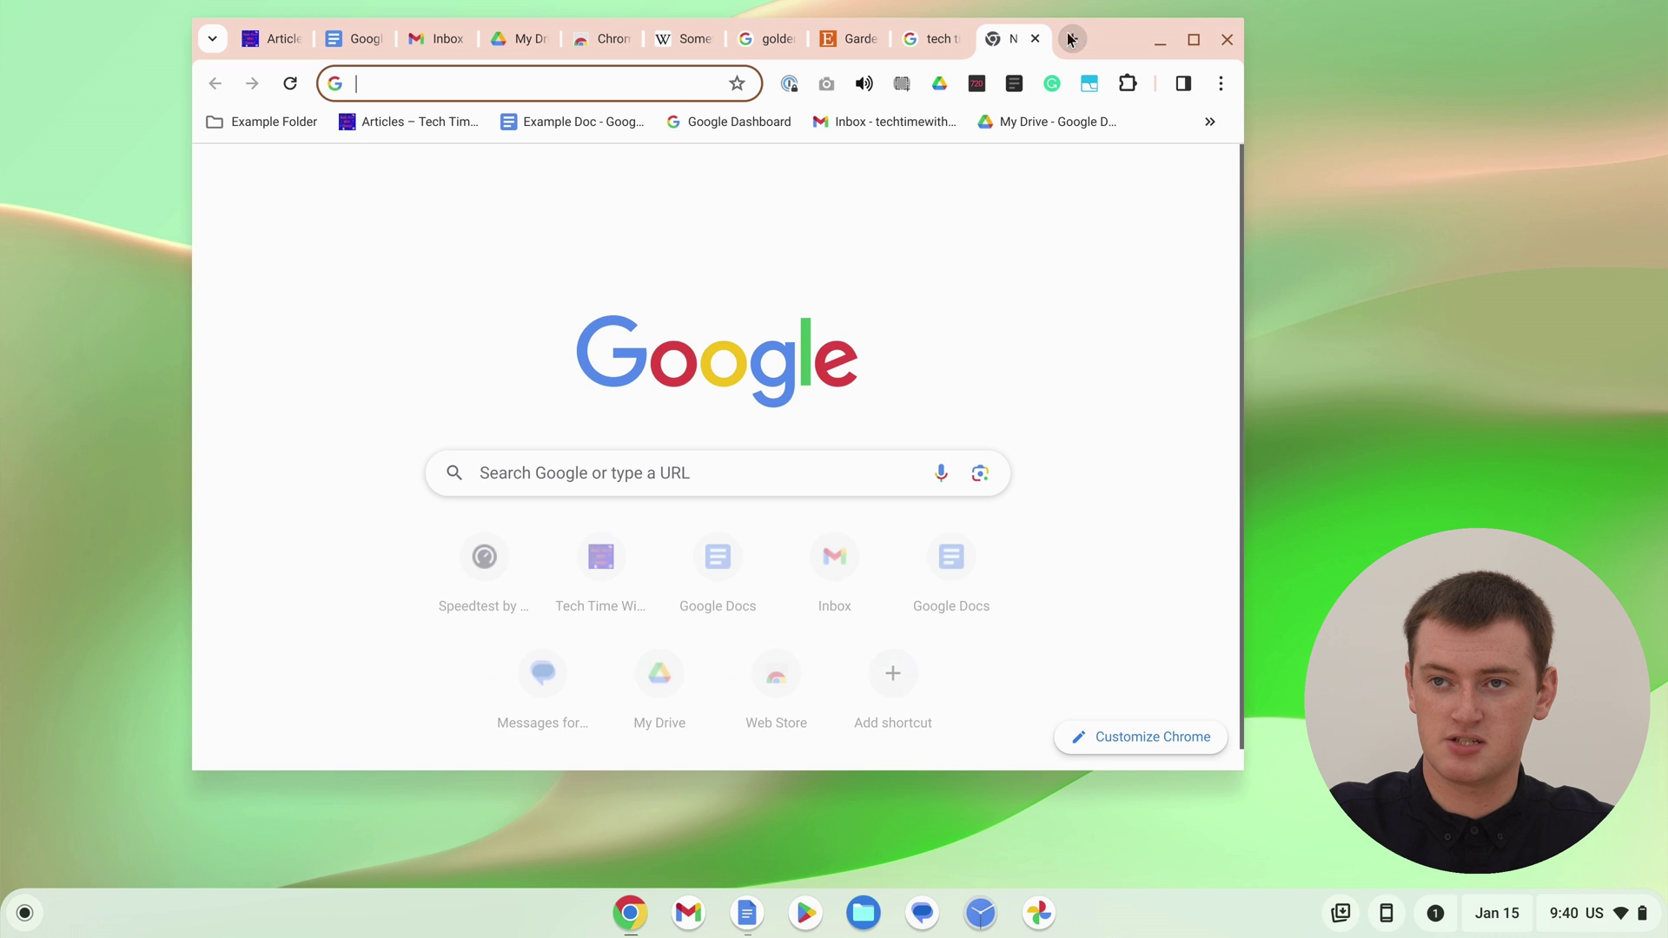
right_click(1008, 41)
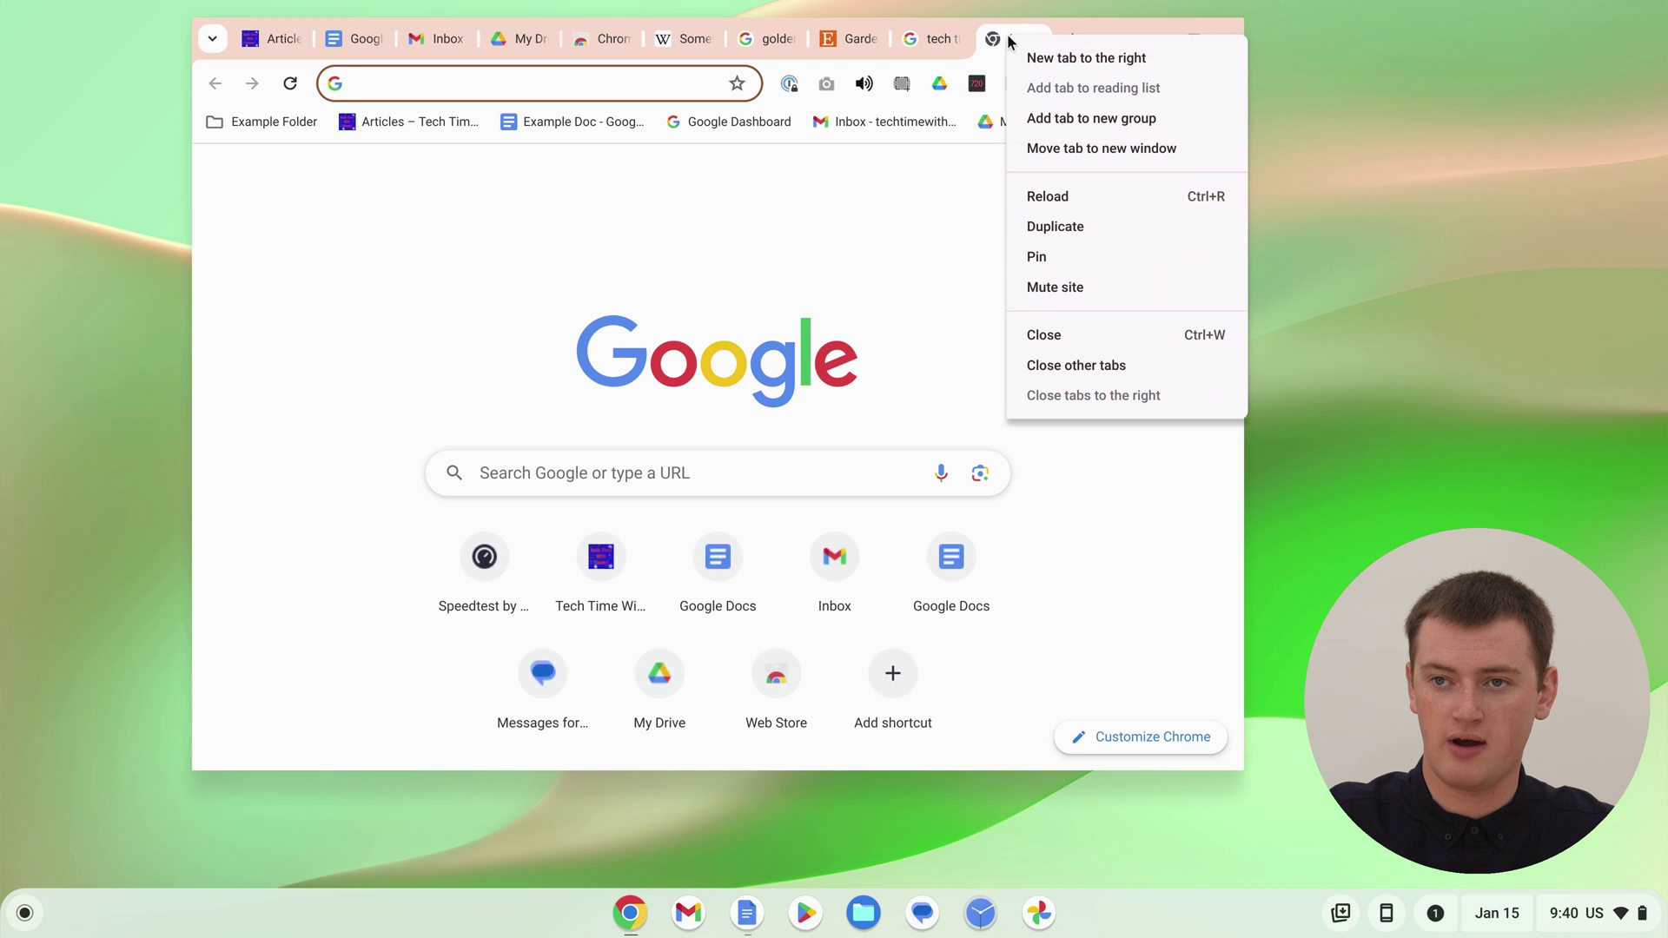
left_click(1110, 365)
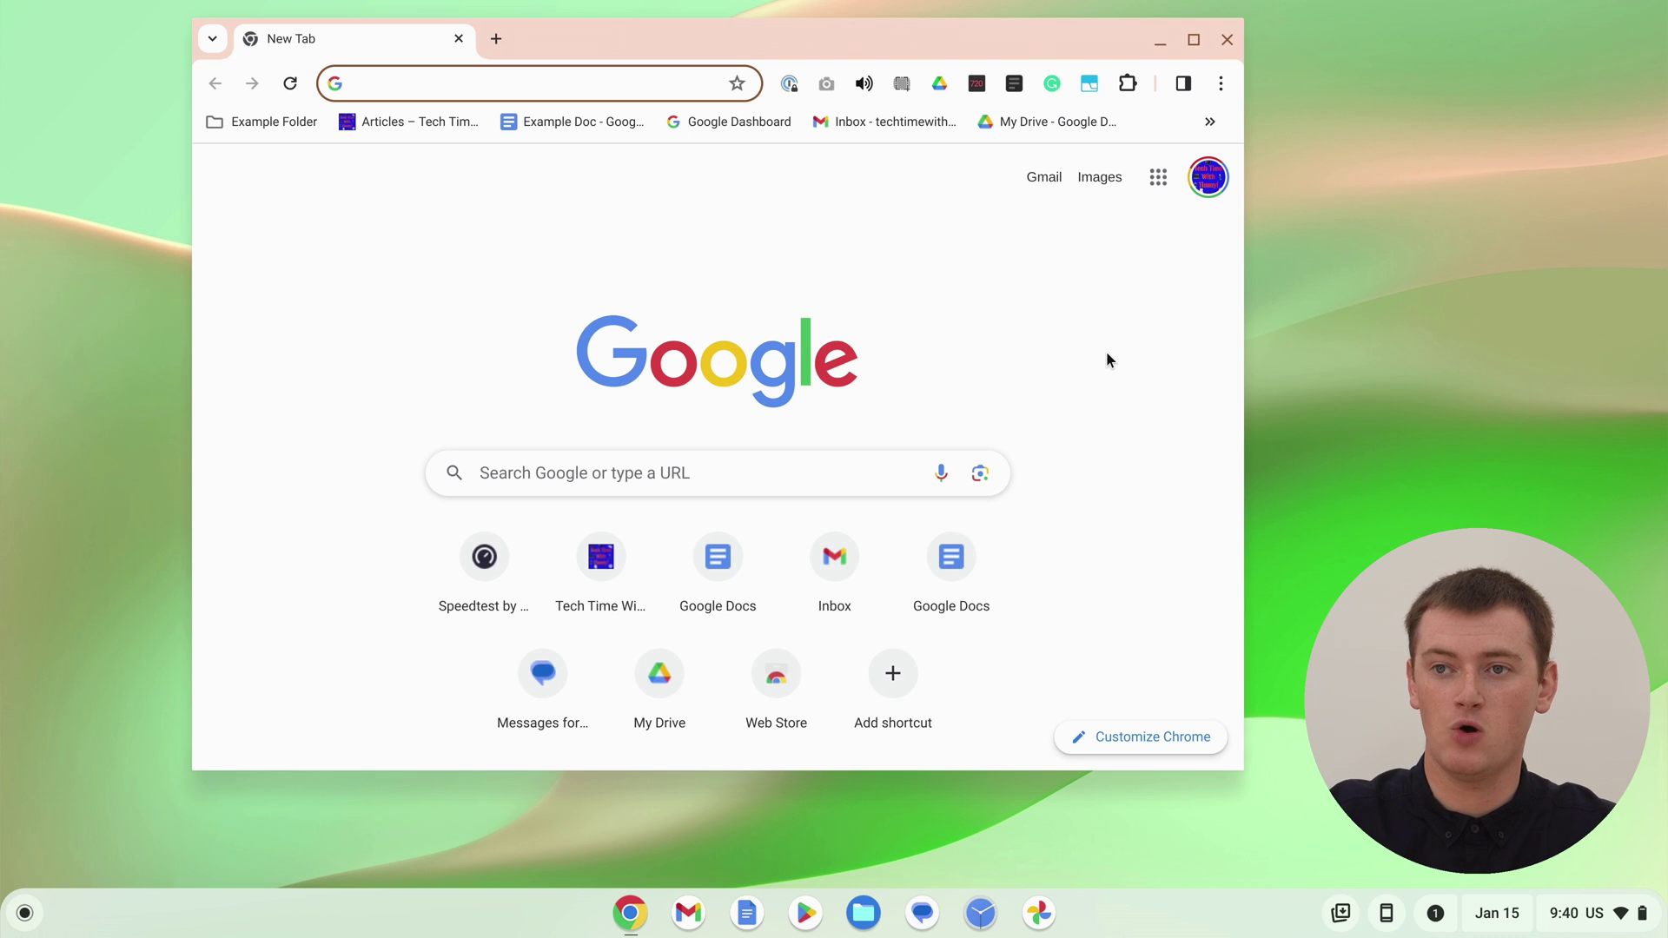
Close the browser window, relaunch Chrome from the shelf and bring up its three-dot menu.
left_click(1227, 40)
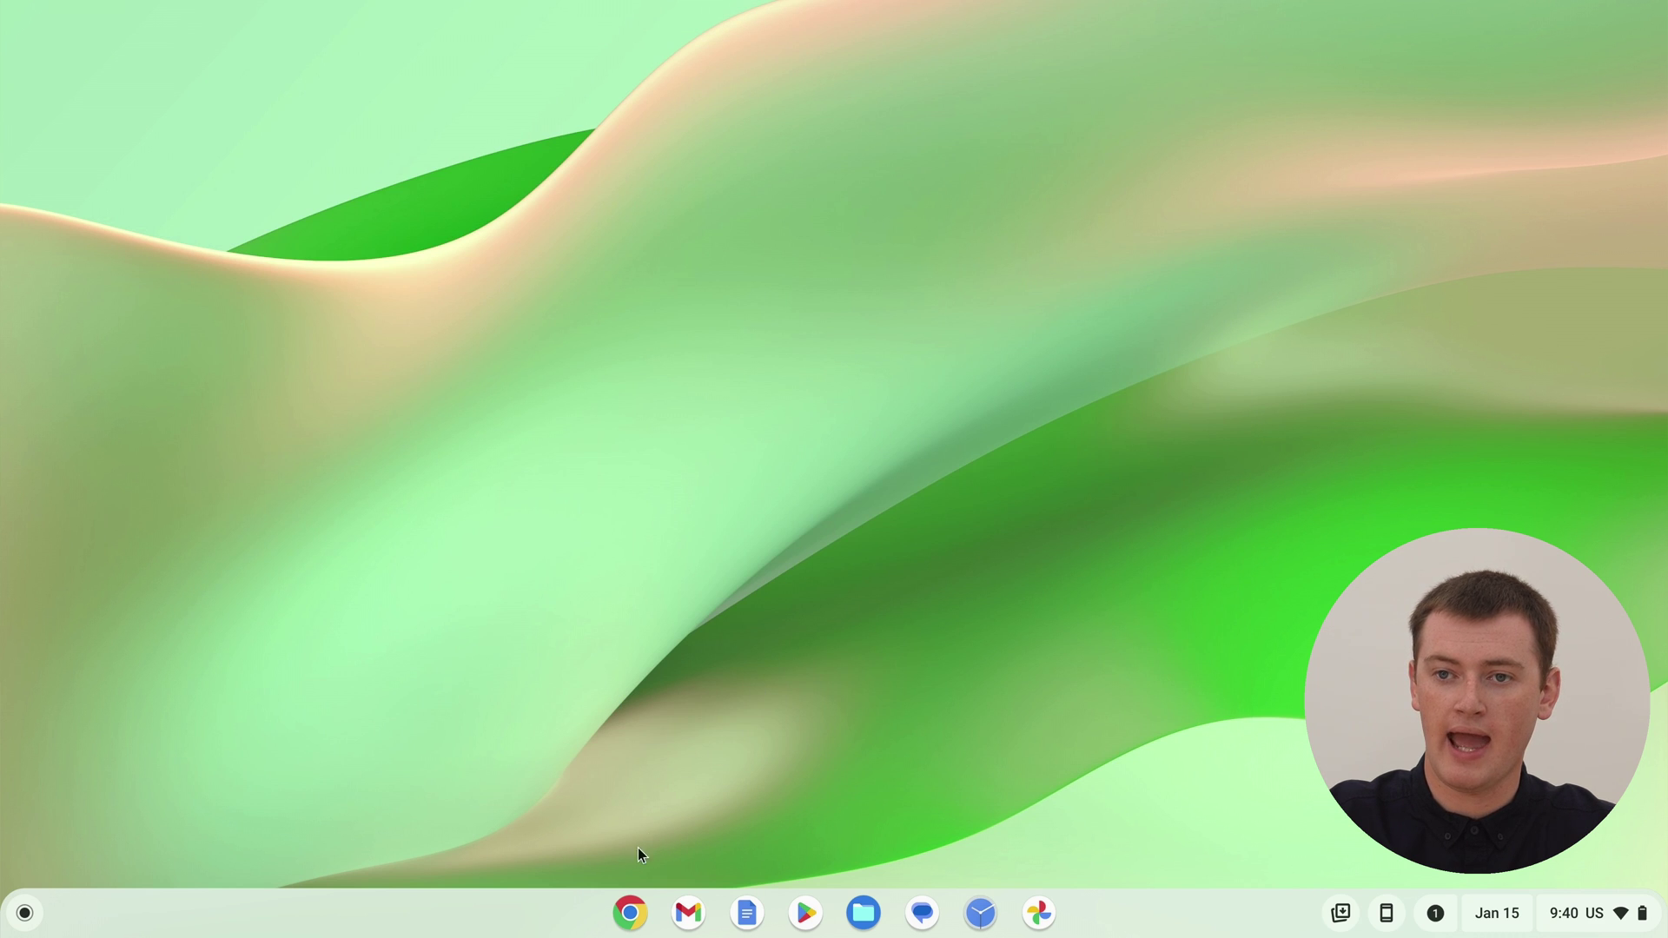
left_click(630, 926)
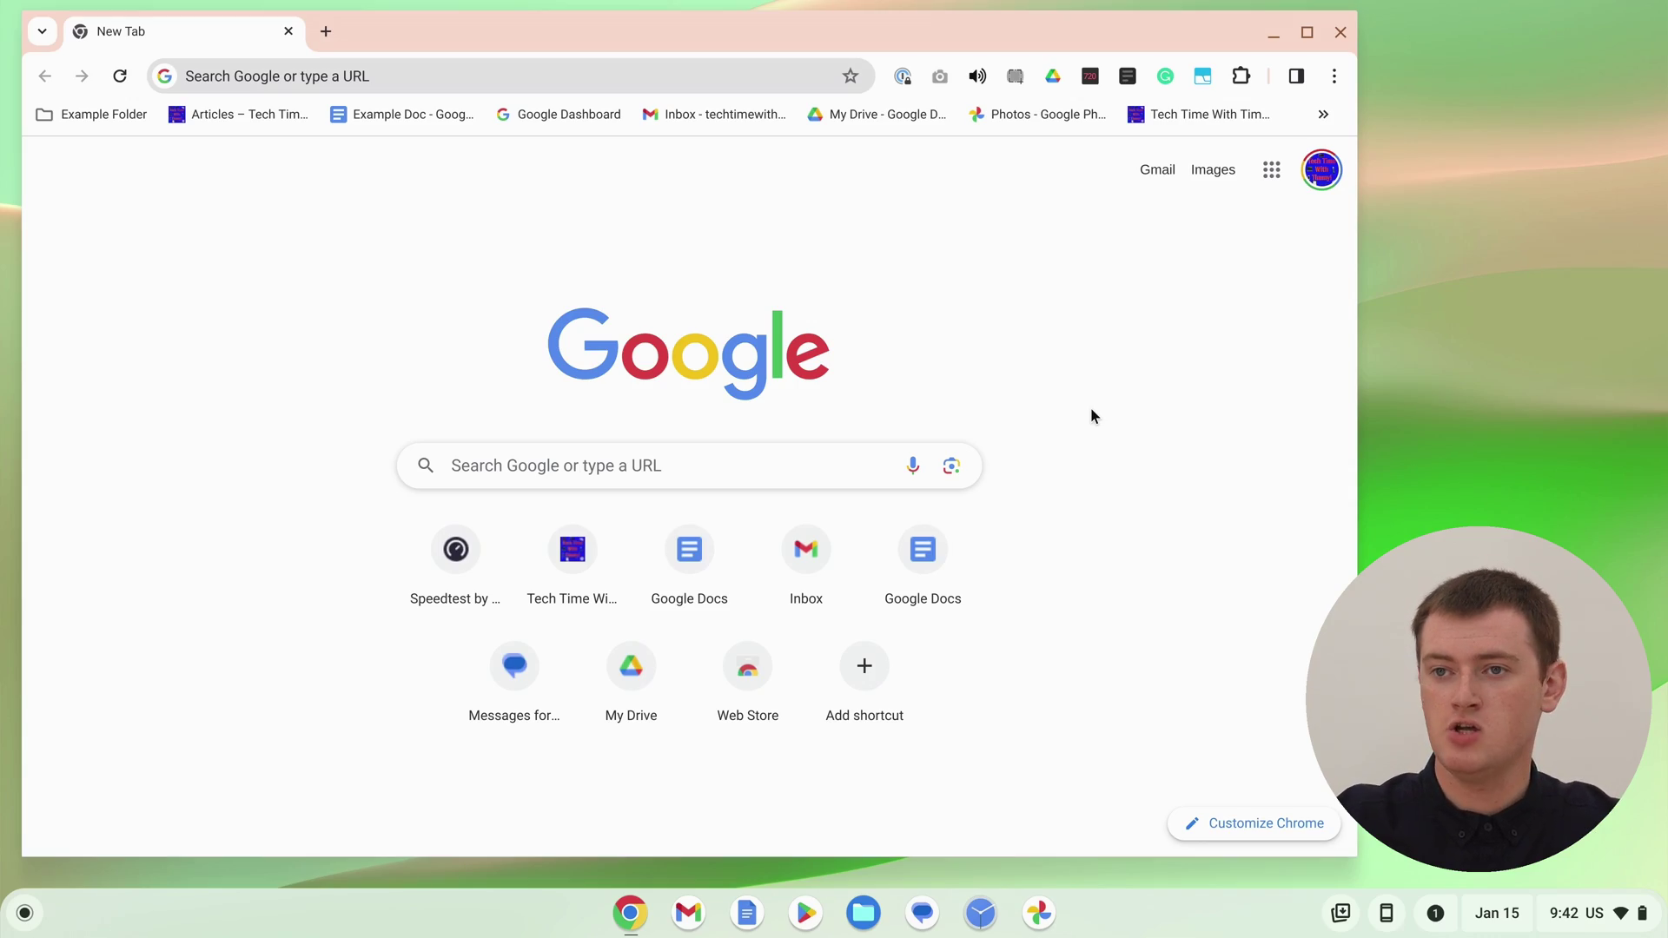
left_click(1327, 82)
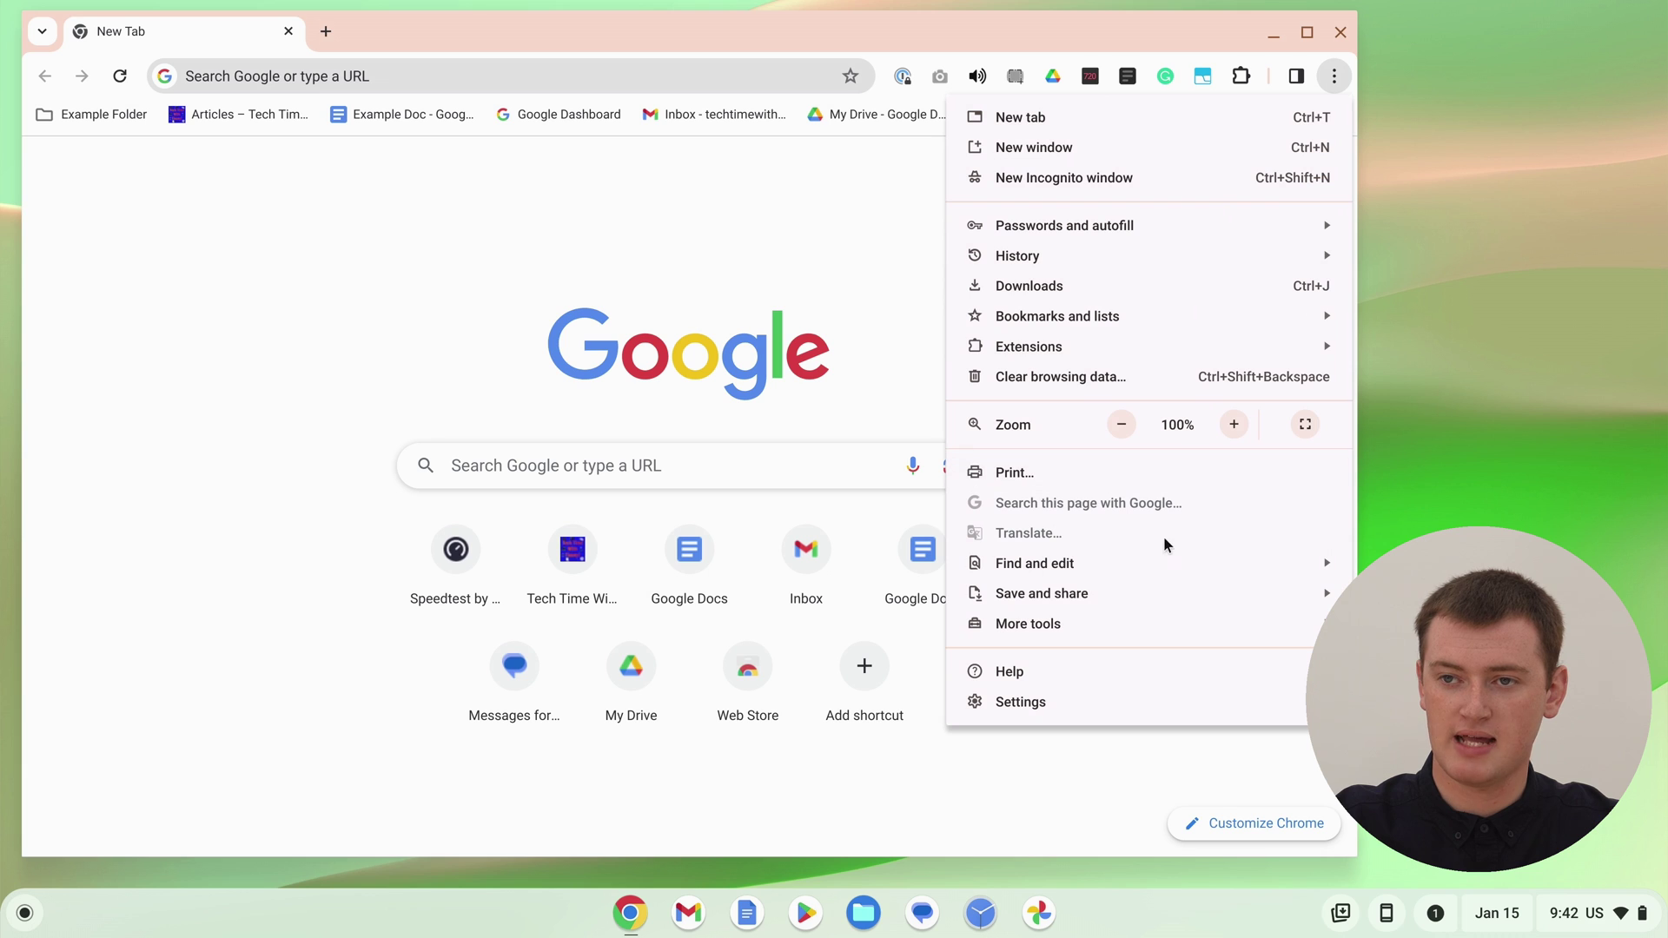
In Settings > On startup, select 'Open the New Tab page'.
left_click(1053, 702)
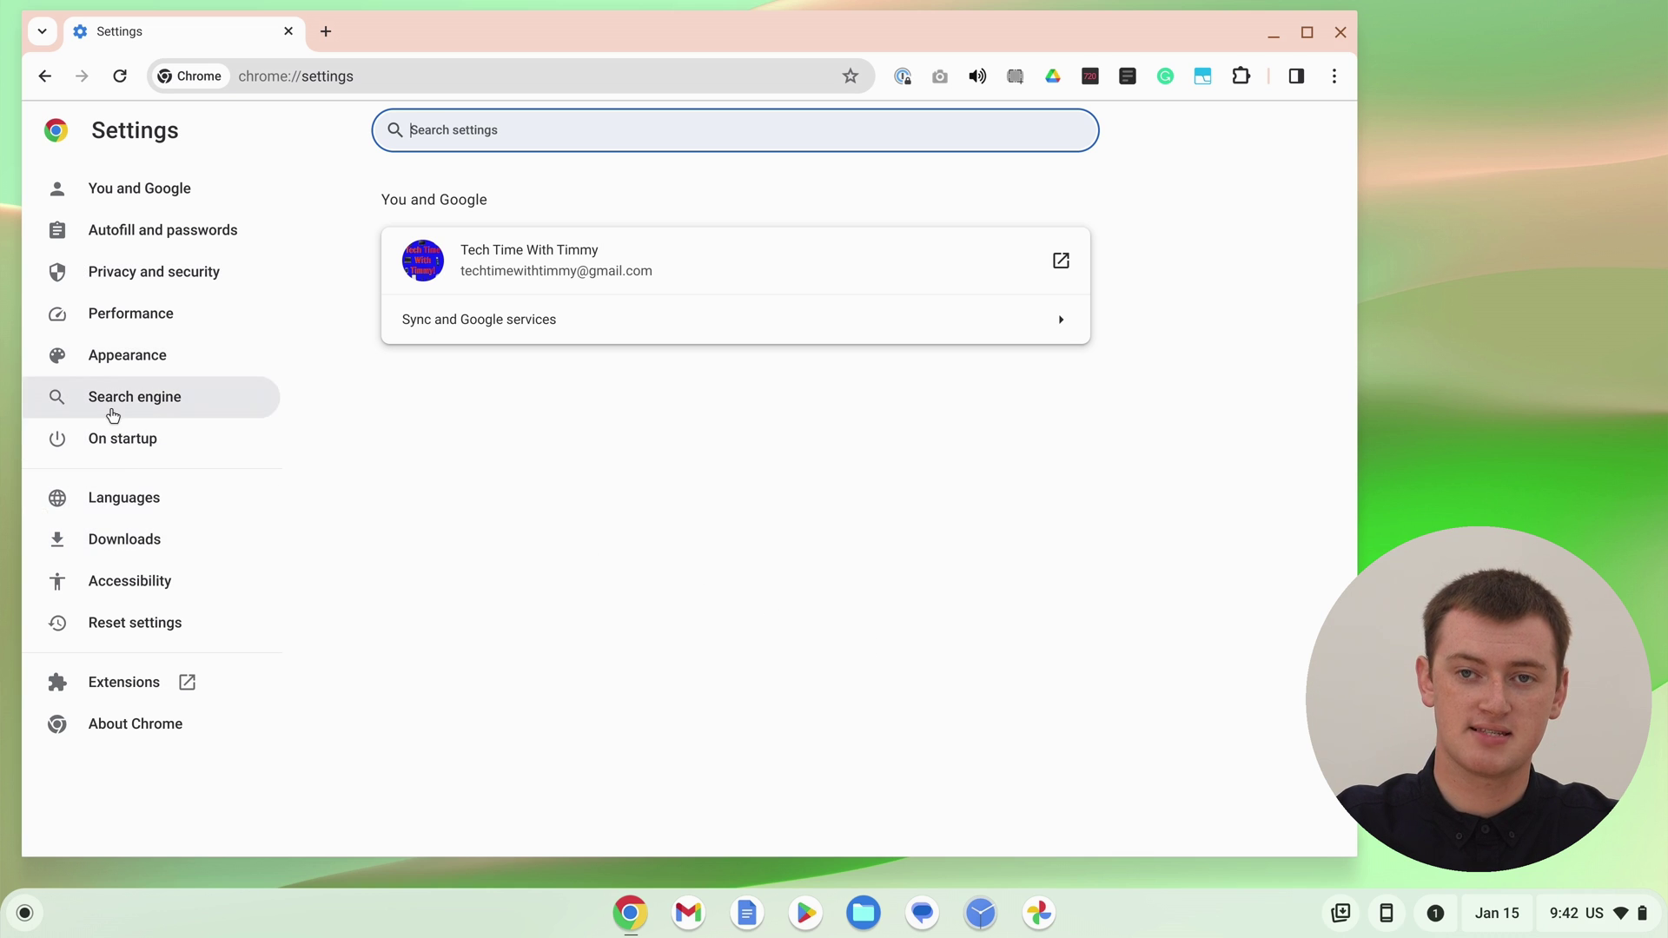
left_click(138, 446)
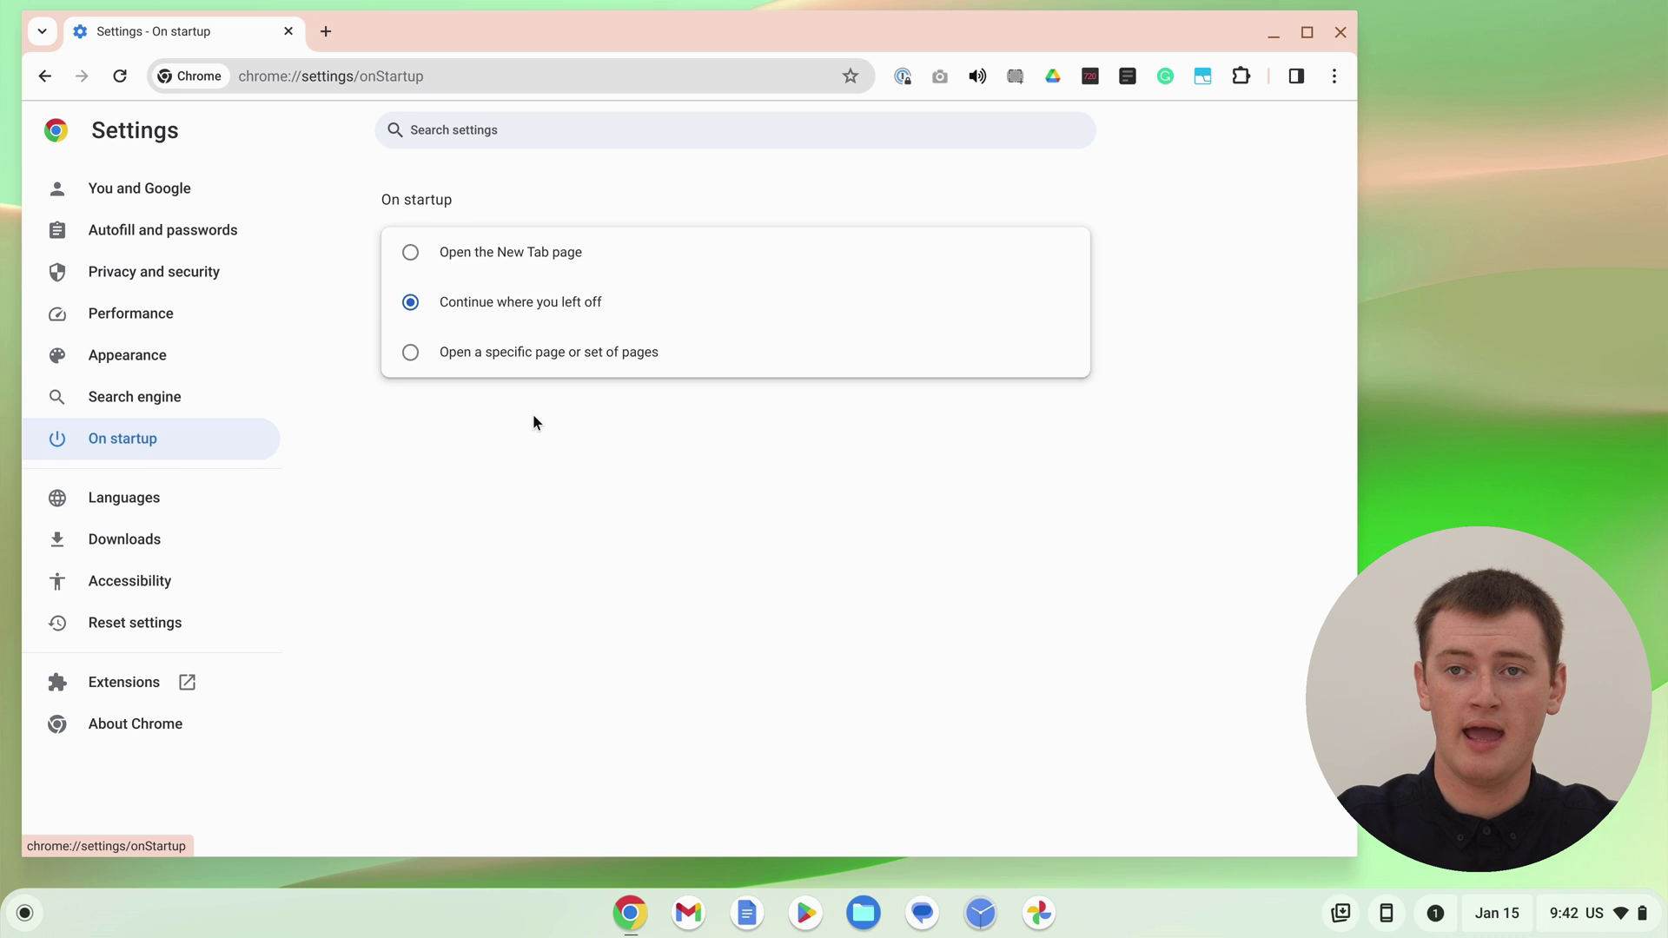
left_click(471, 257)
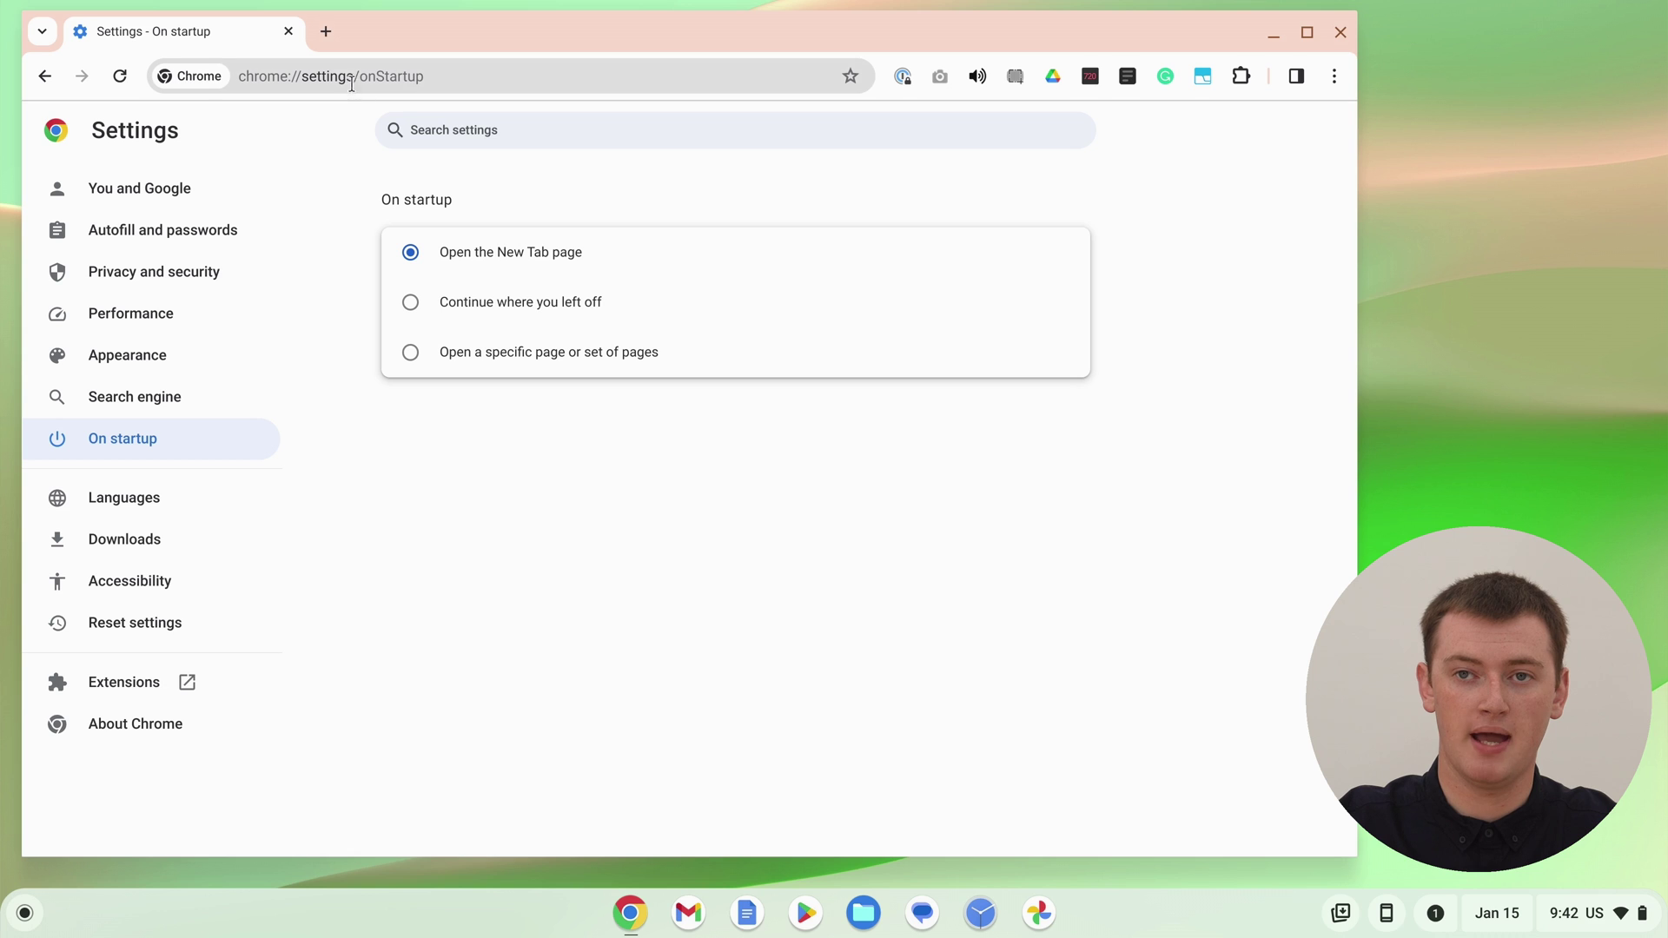
Open Tech Time With Timmy, Speedtest and the Gmail inbox in new tabs, then close Settings.
left_click(326, 32)
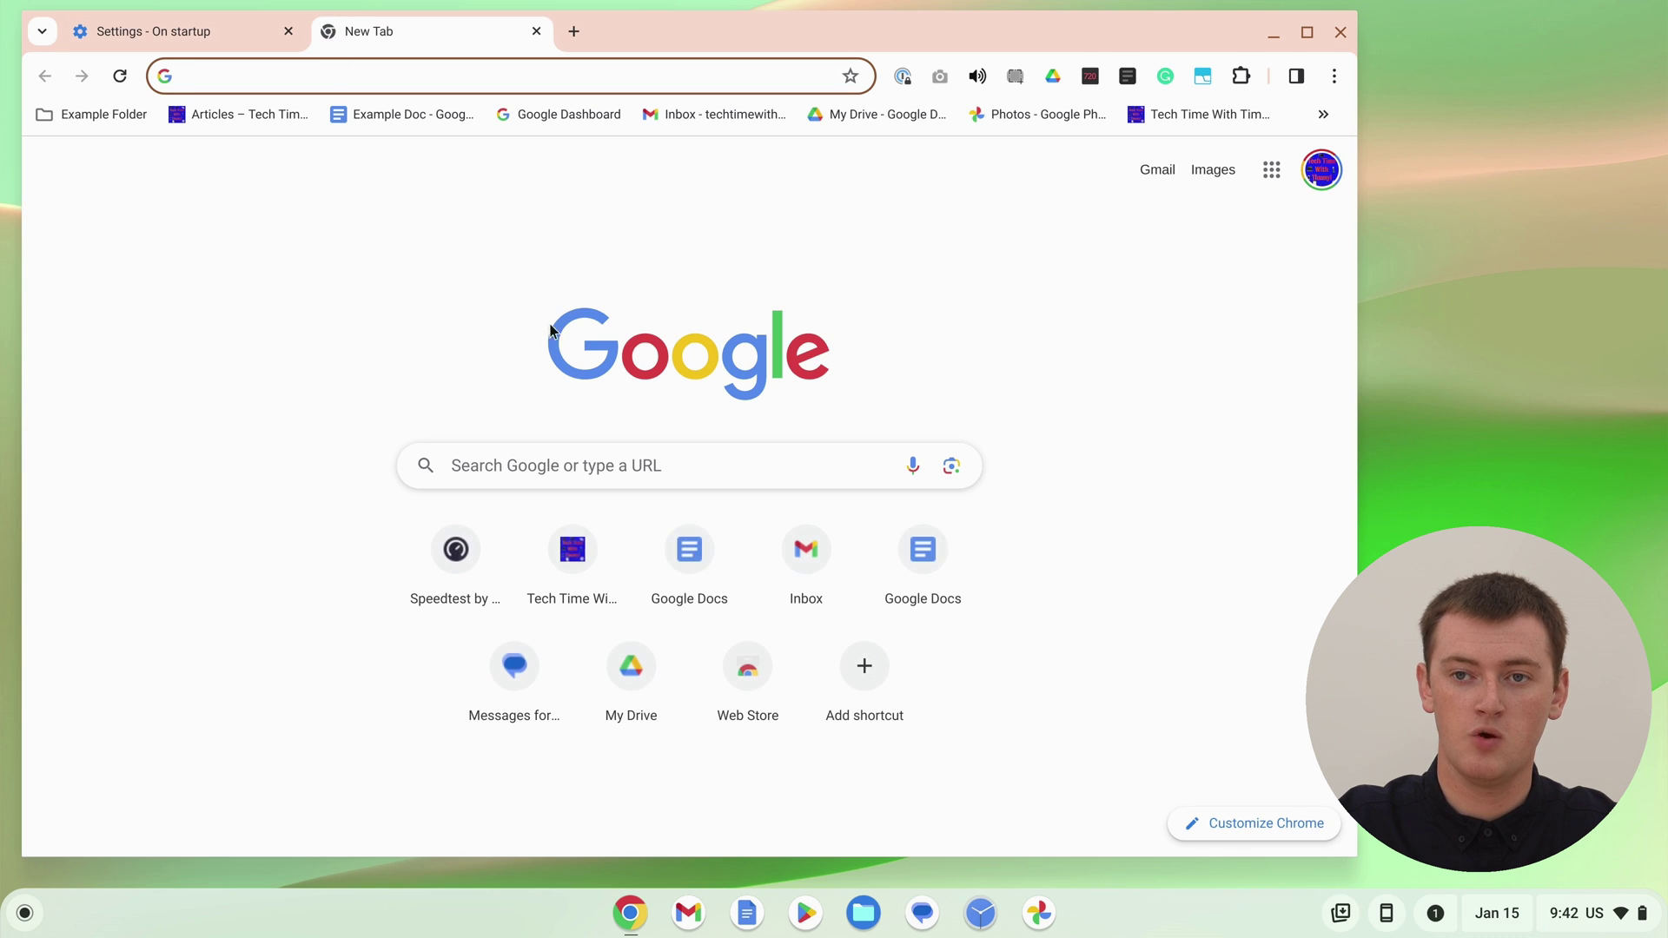
left_click(583, 549)
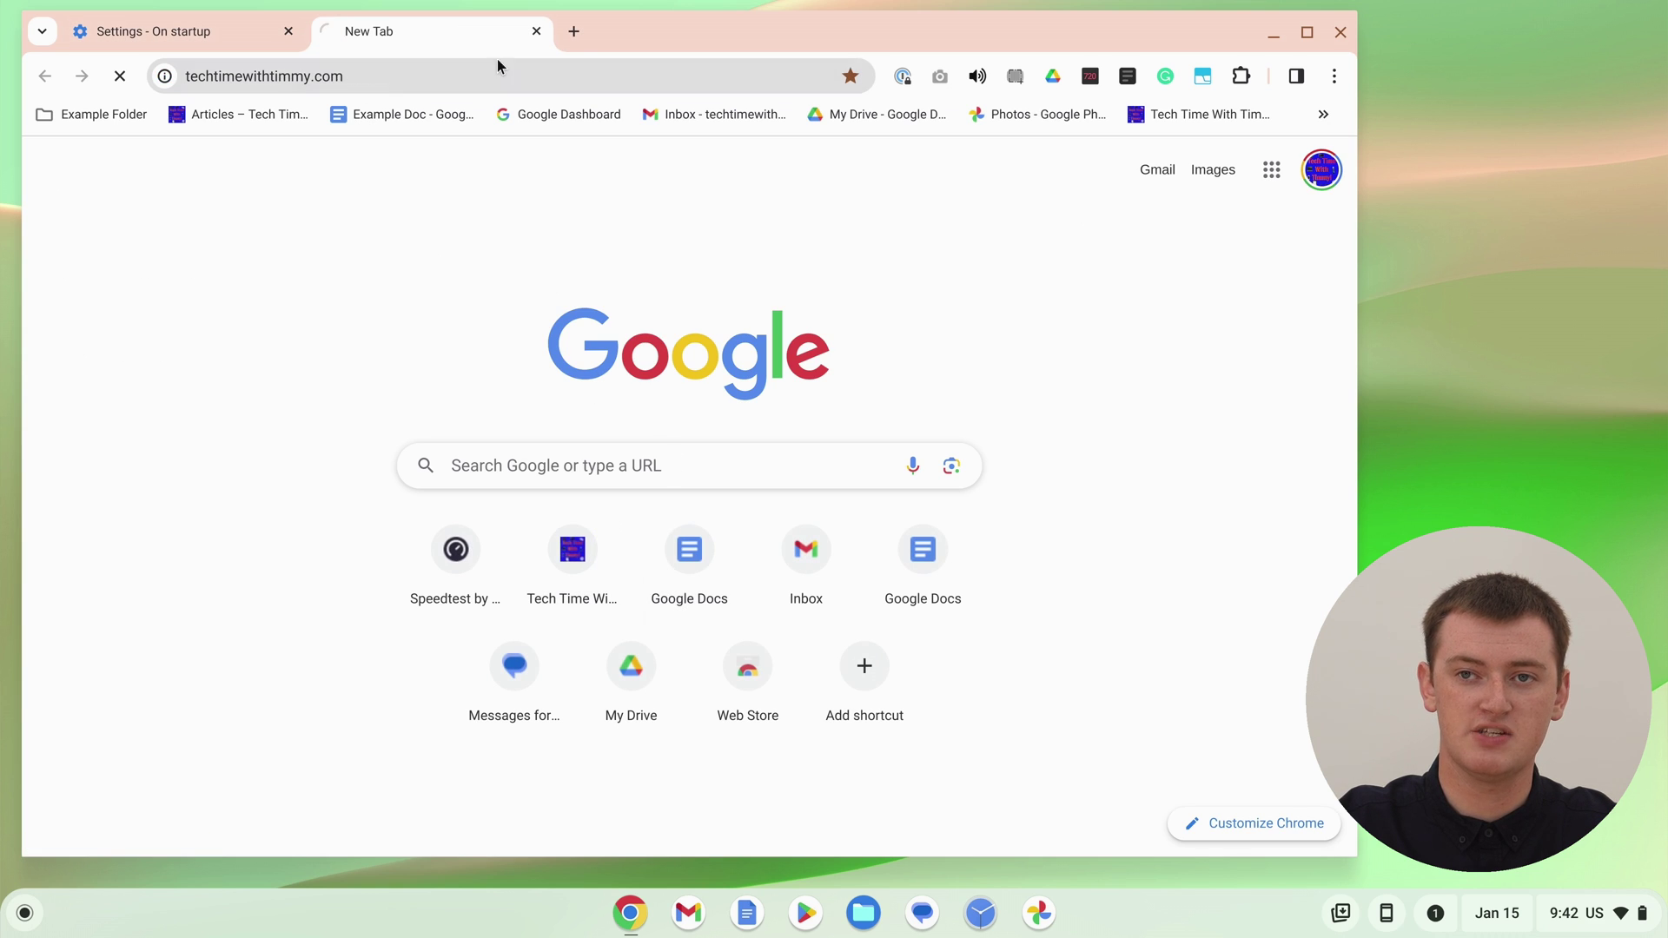
left_click(573, 33)
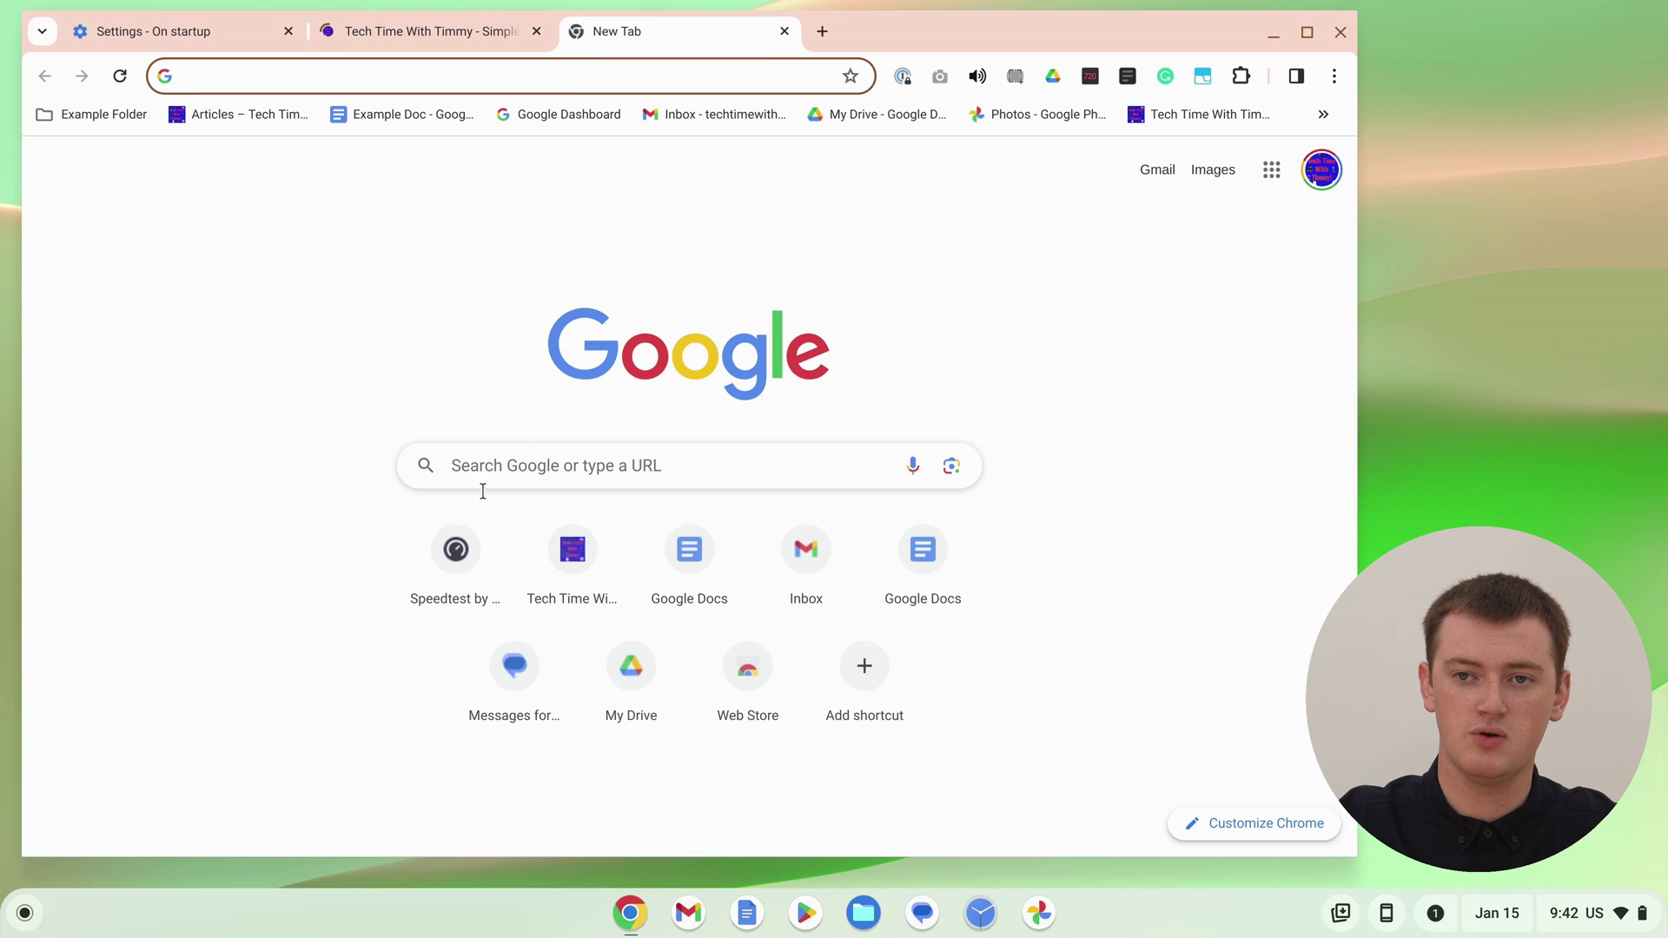
left_click(463, 540)
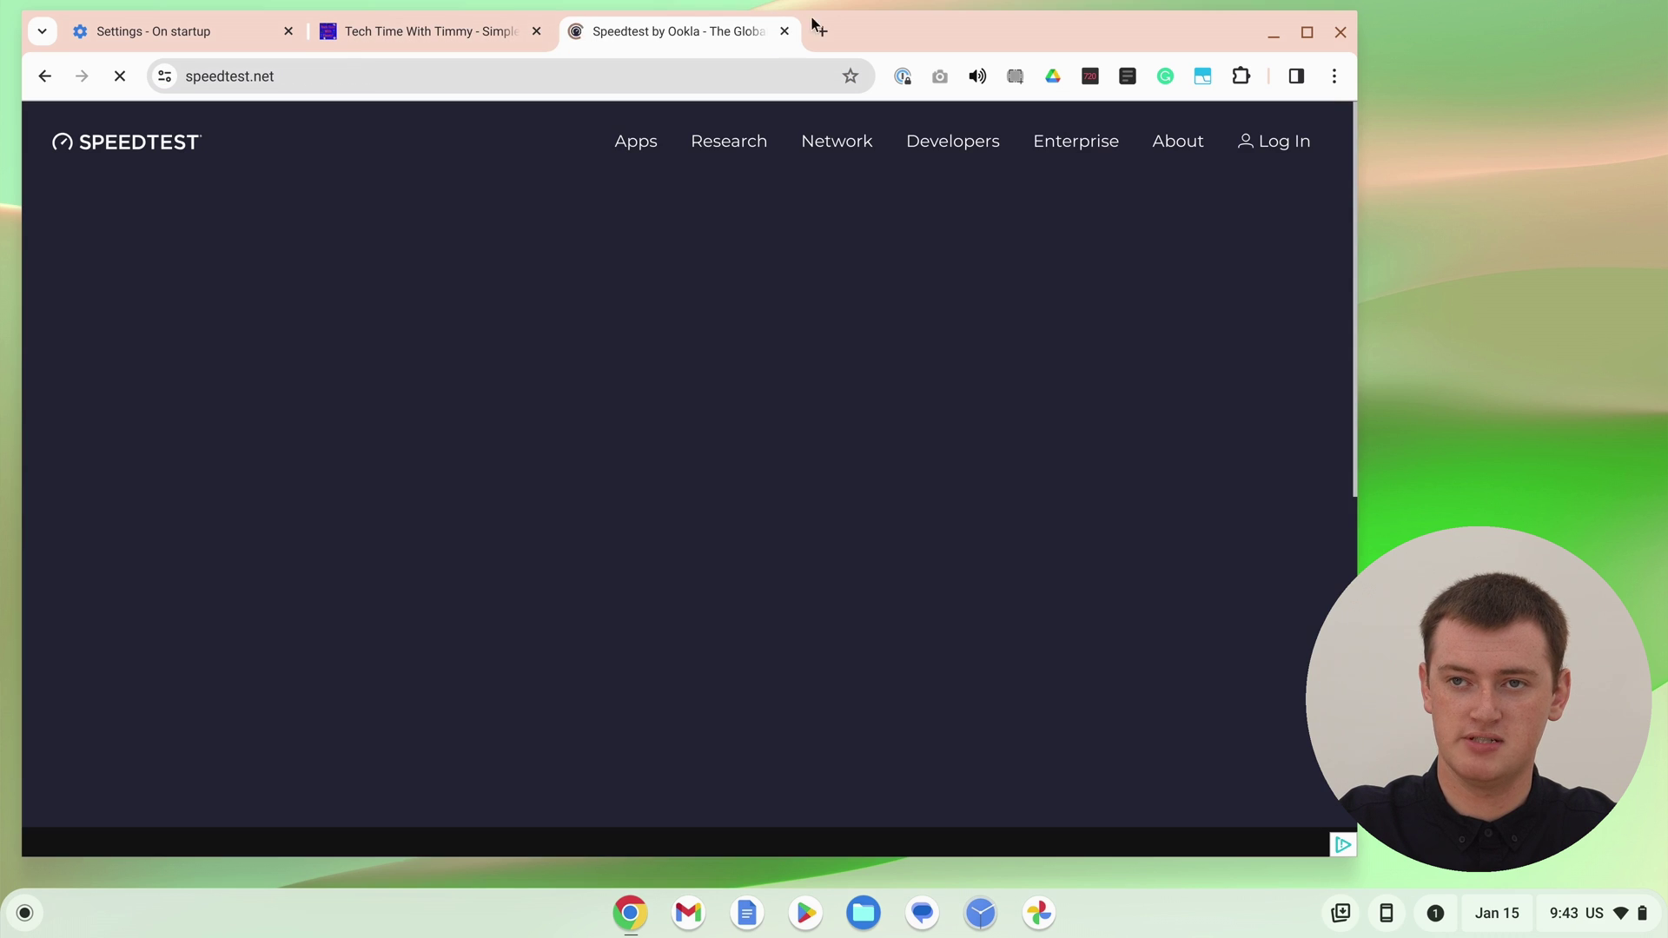
left_click(823, 33)
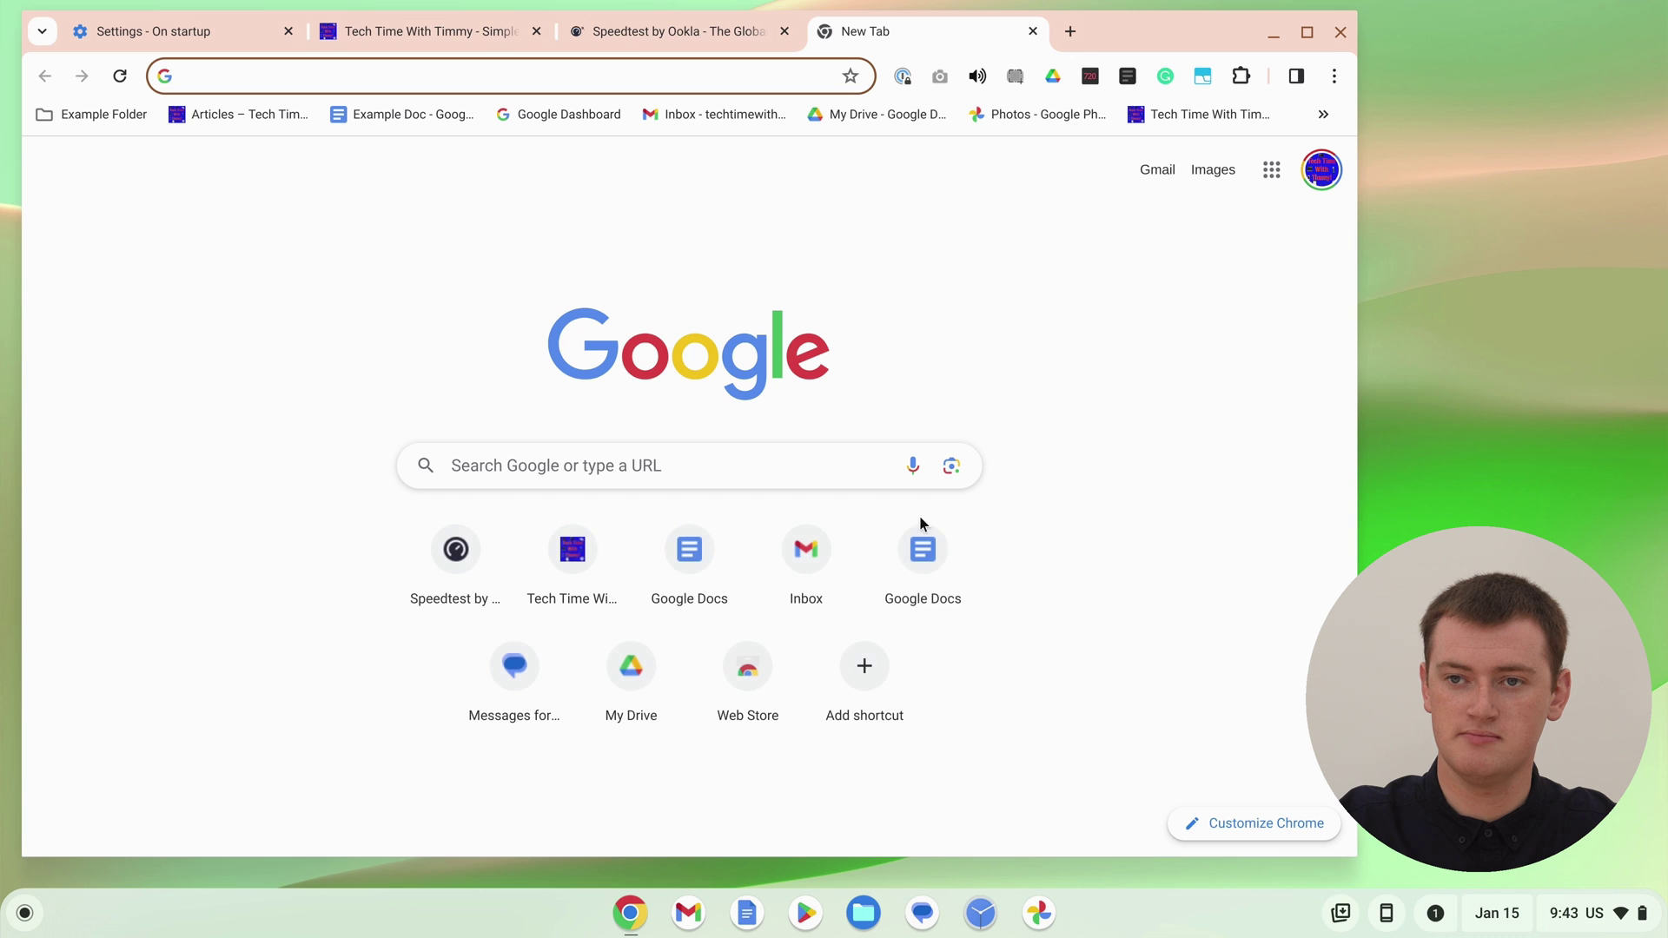
left_click(821, 559)
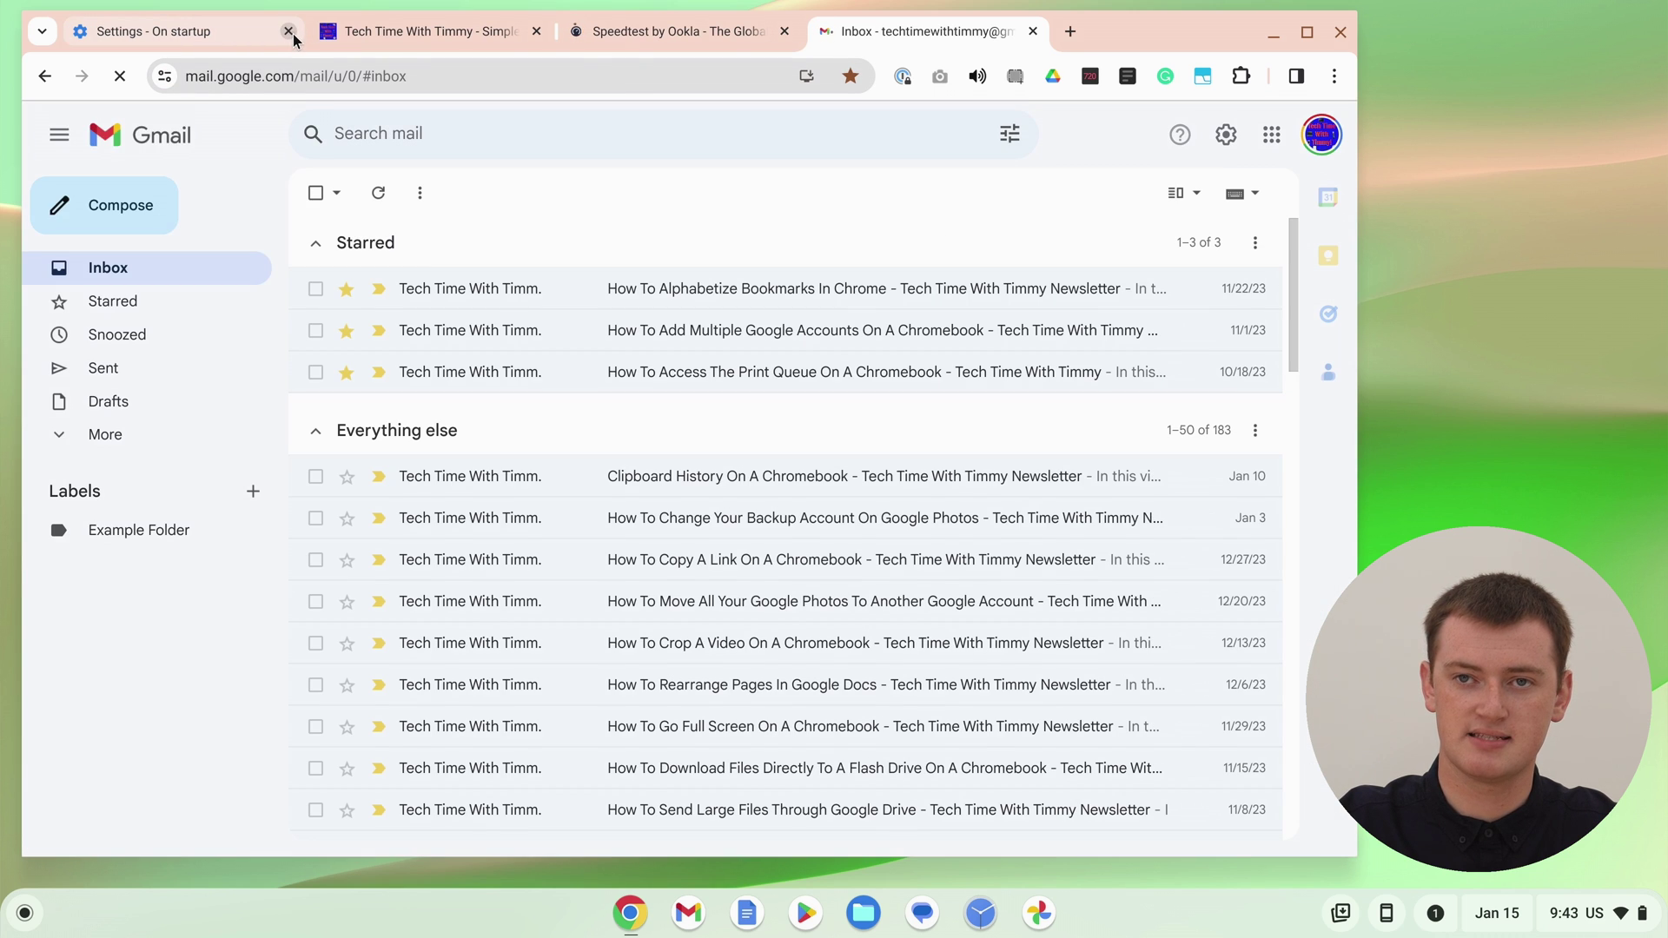
left_click(292, 33)
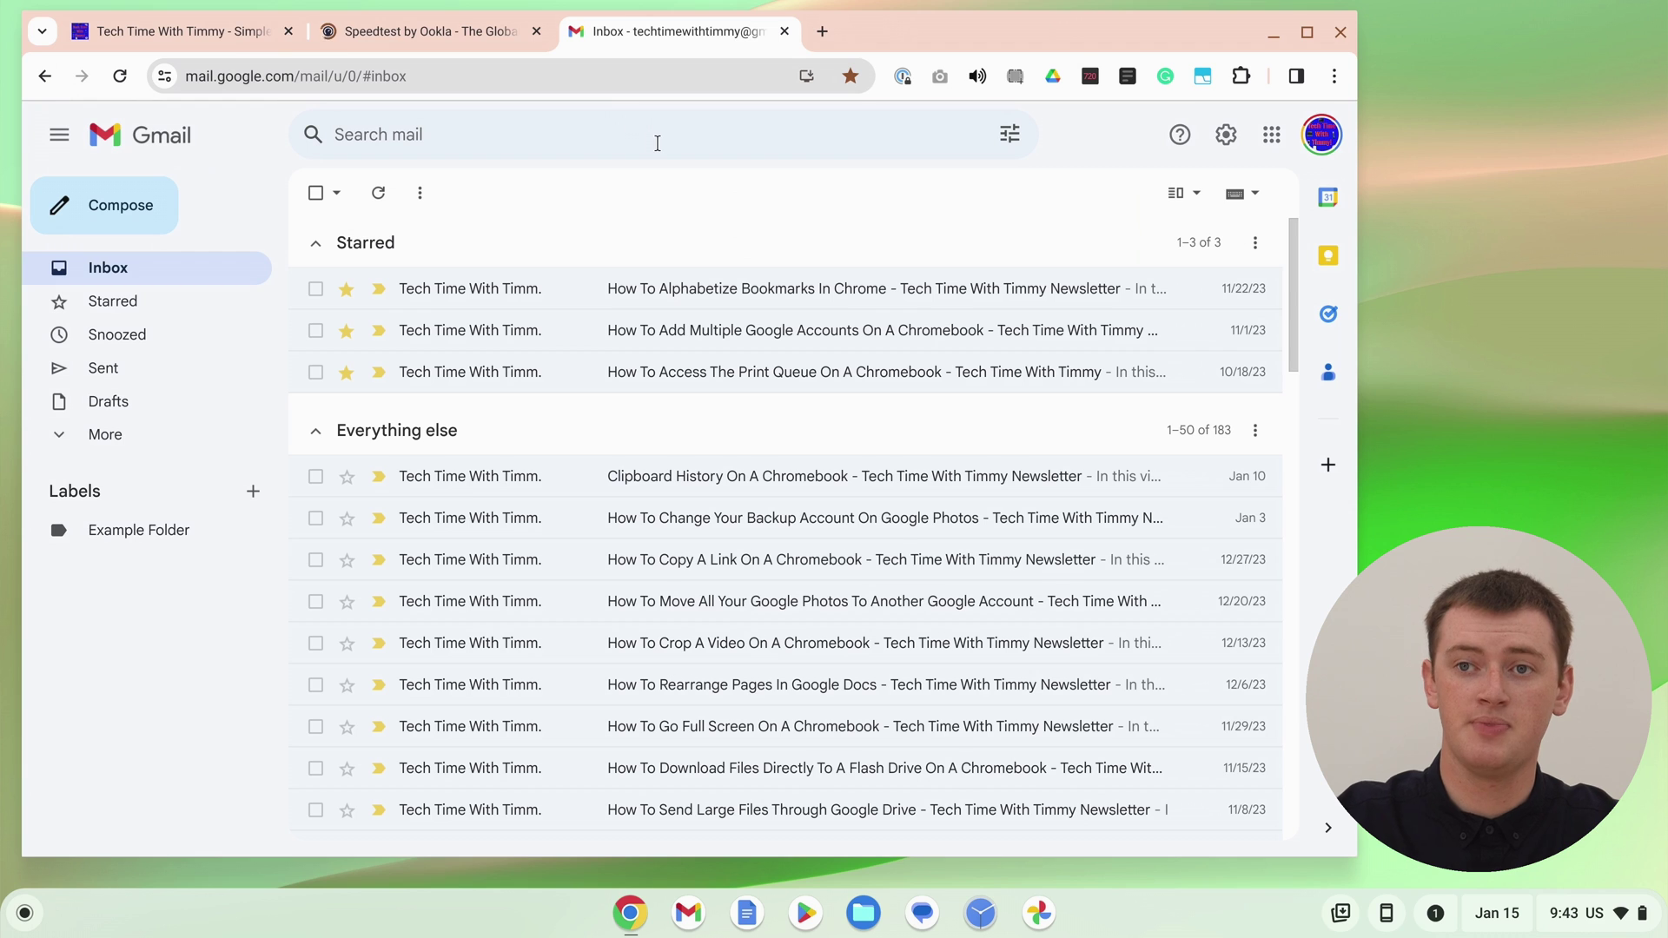
Close the Chrome window and relaunch it from the shelf to check the startup page.
left_click(1342, 32)
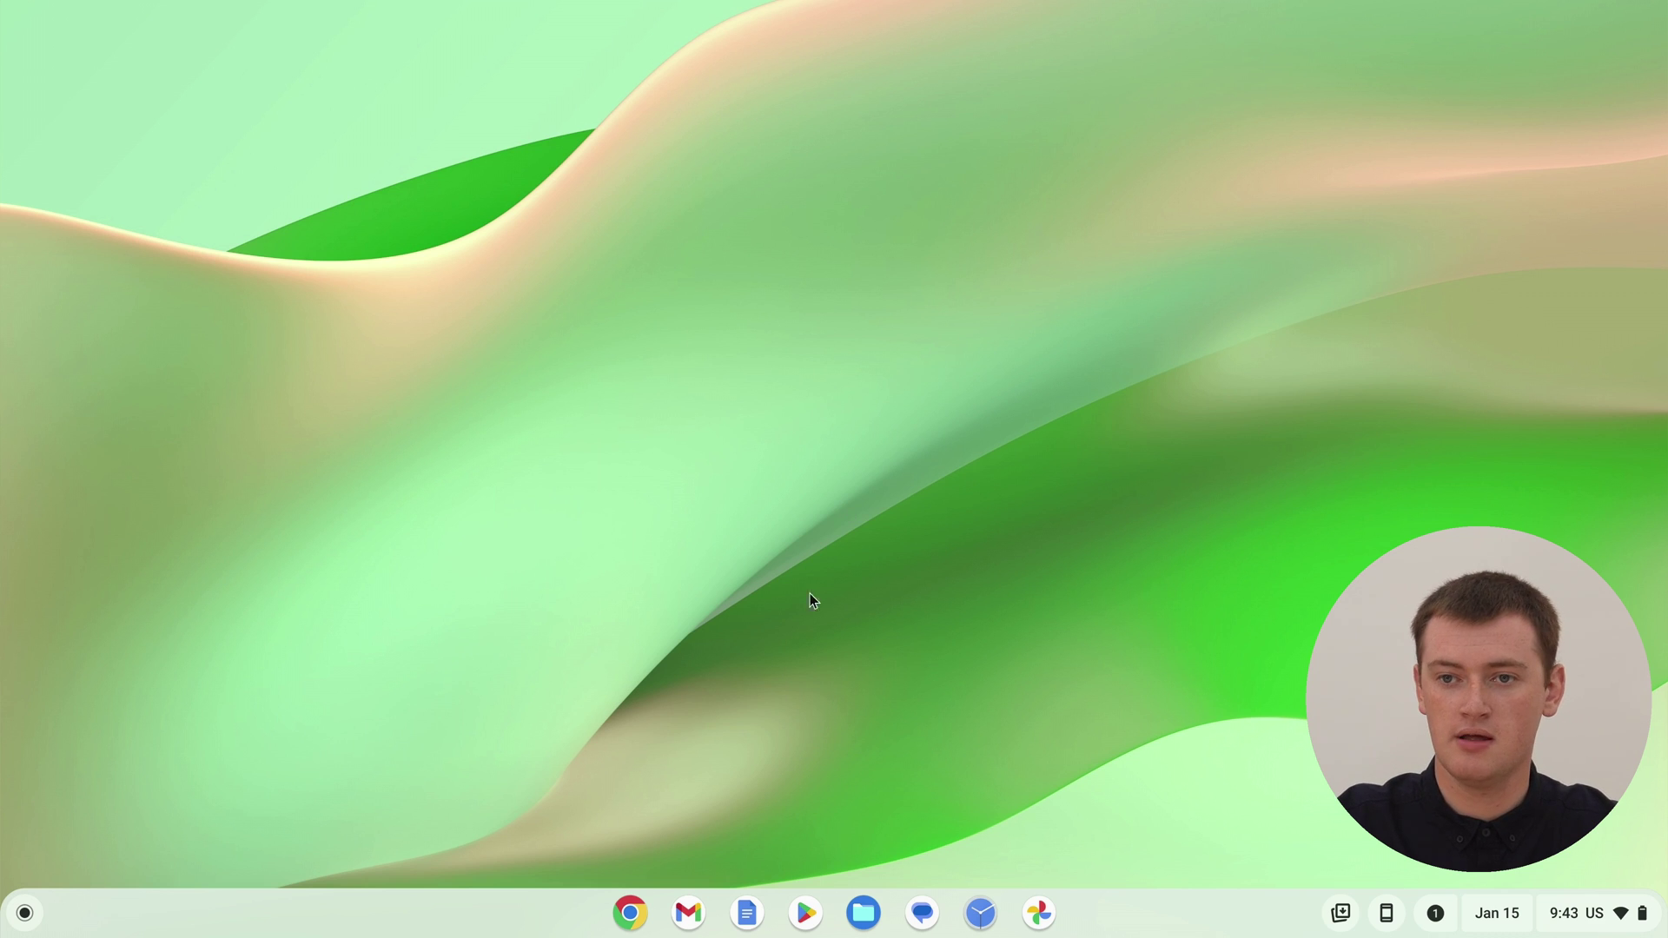
left_click(632, 911)
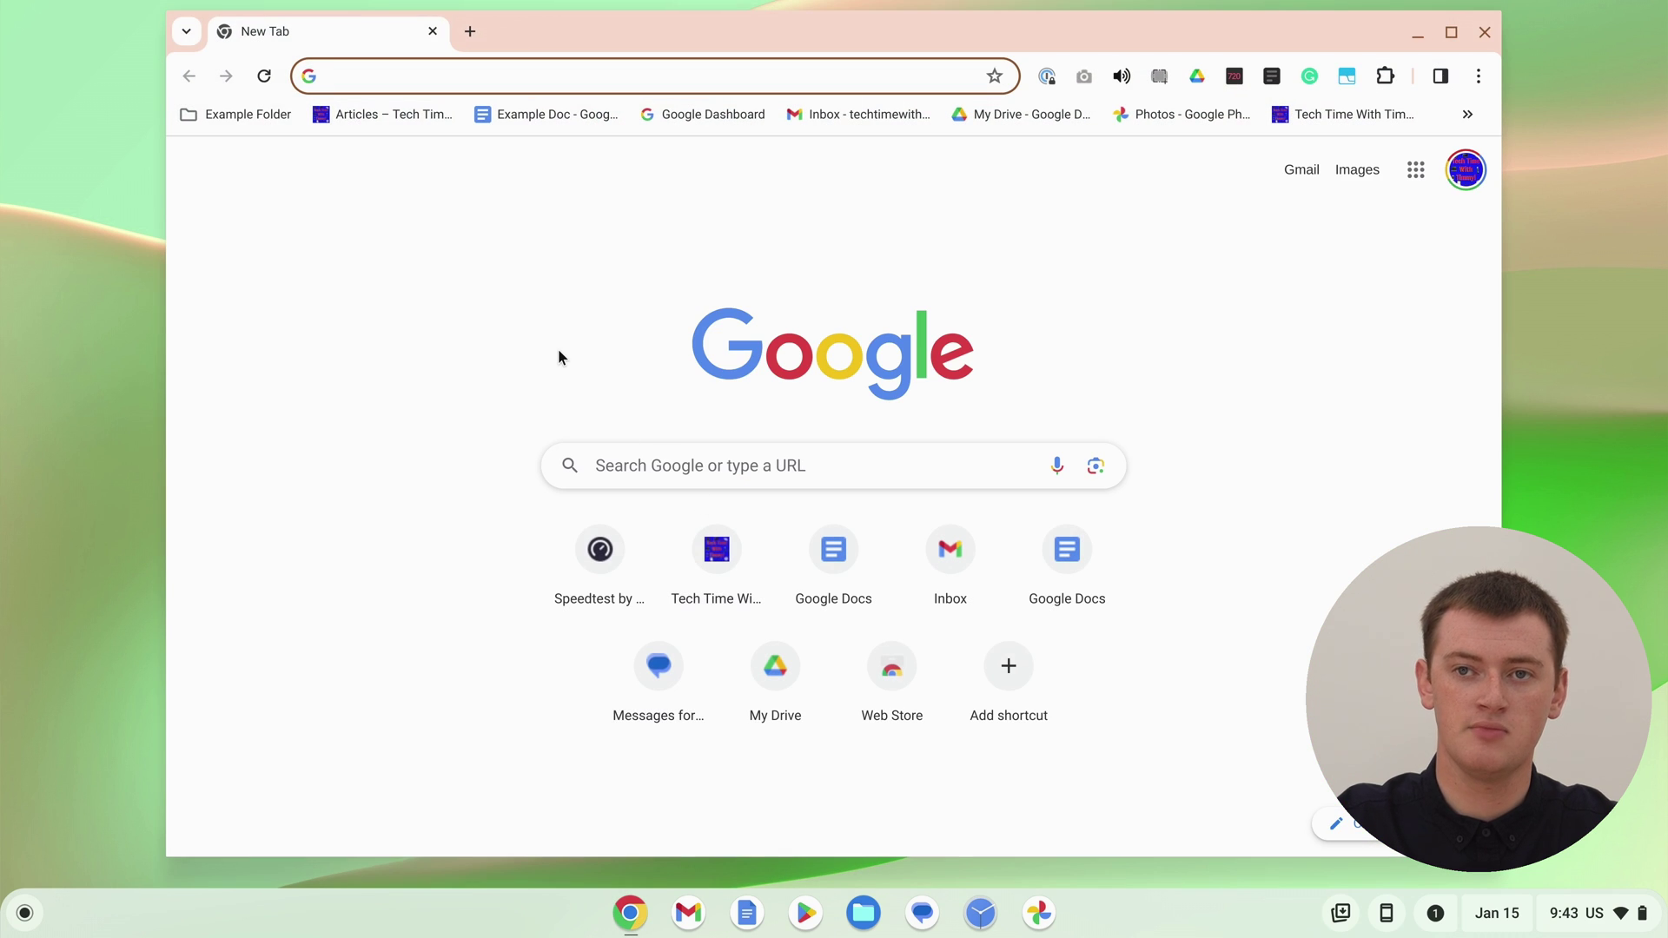